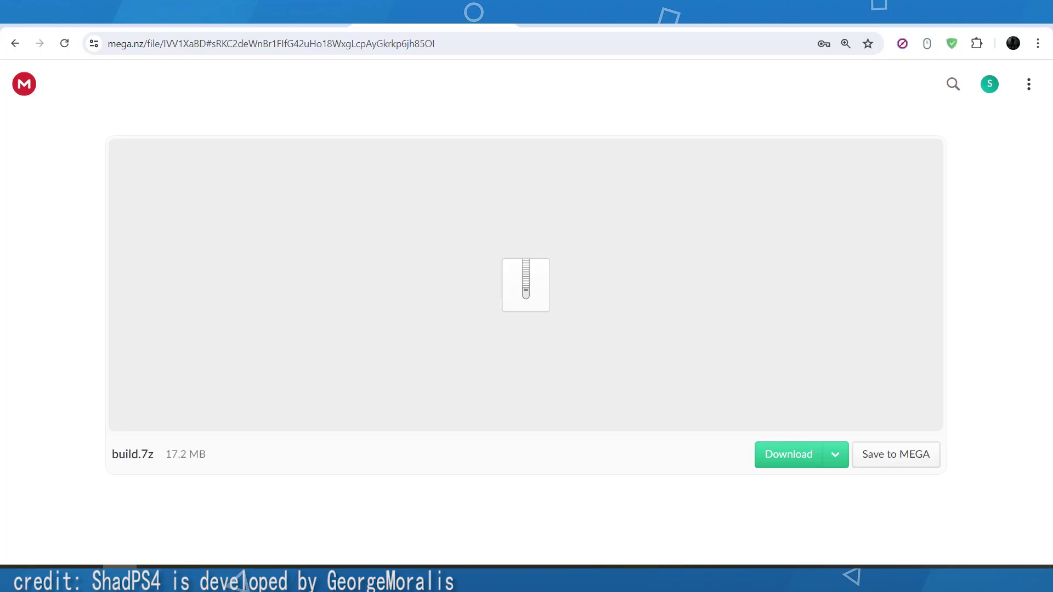
Bring PkgEditor up in front of the shadPS4 GitHub repository page.
{"action": "key", "text": "ctrl+Tab"}
{"action": "key", "text": "ctrl+Tab"}
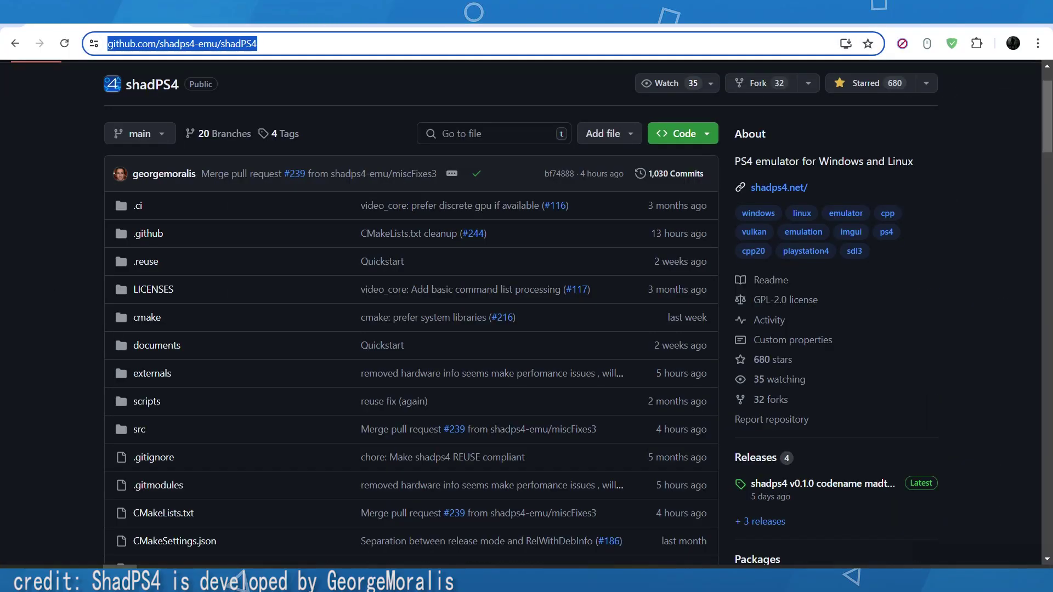
{"action": "left_click", "coordinate": [159, 573]}
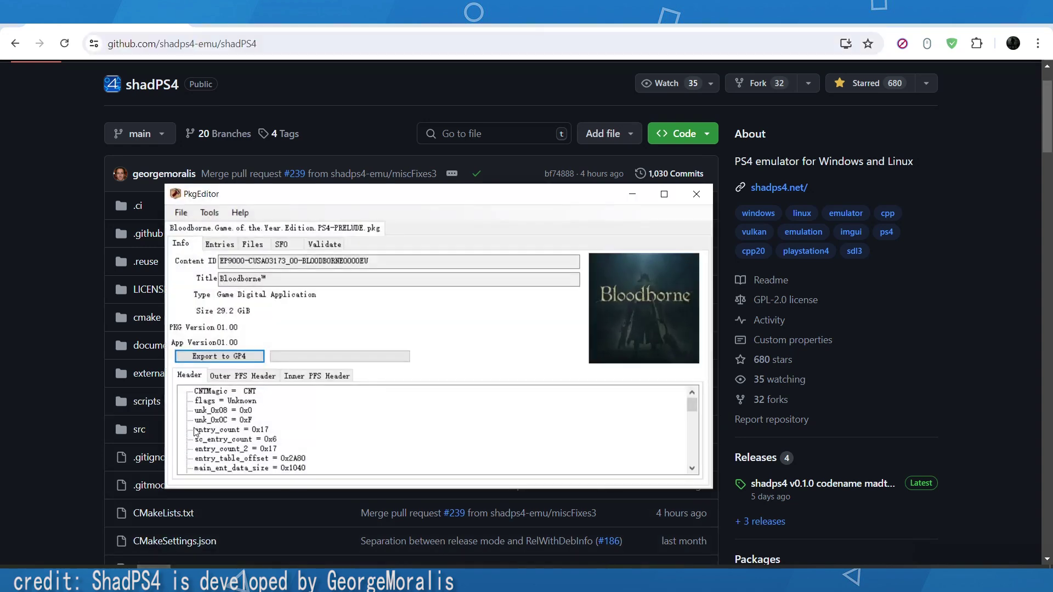
{"action": "left_click_drag", "start_coordinate": [447, 201], "coordinate": [509, 169]}
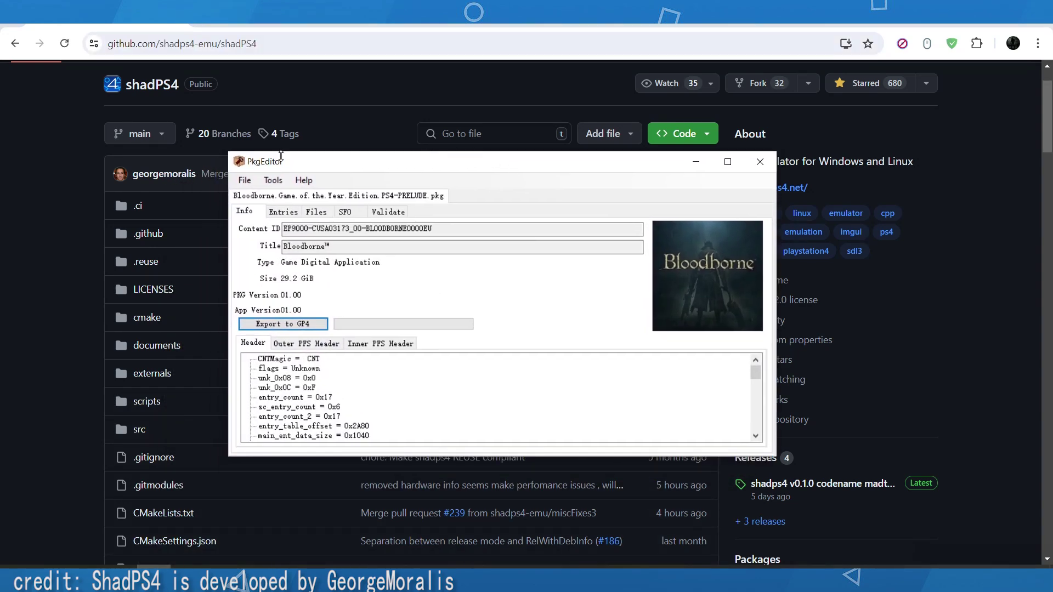
{"action": "left_click_drag", "start_coordinate": [311, 166], "coordinate": [319, 116]}
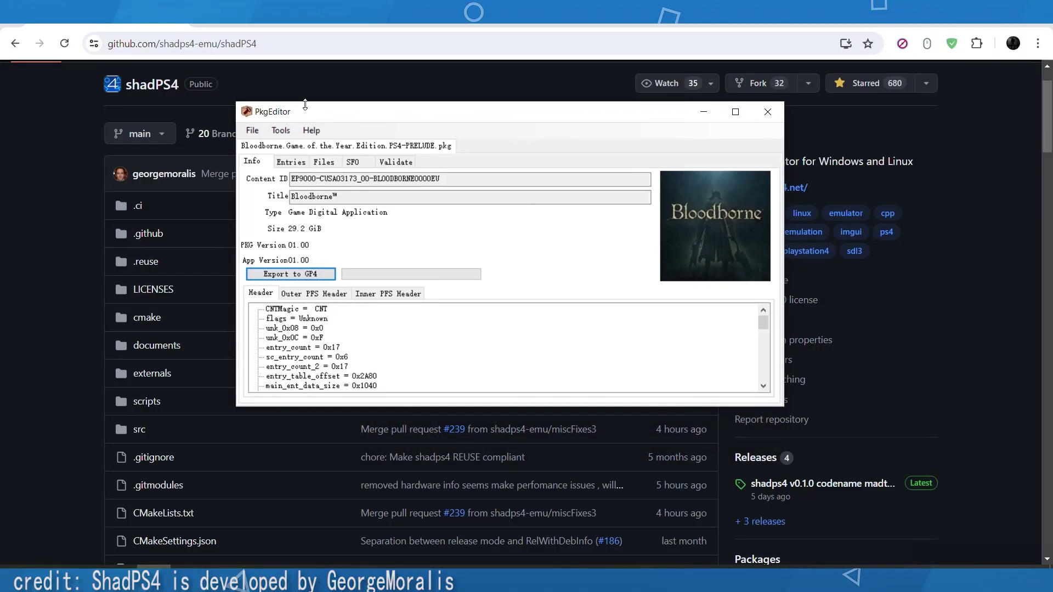
Open the Bloodborne PRELUDE package in PkgEditor, dismiss the in-use error, and start a GP4 export.
{"action": "left_click", "coordinate": [254, 130]}
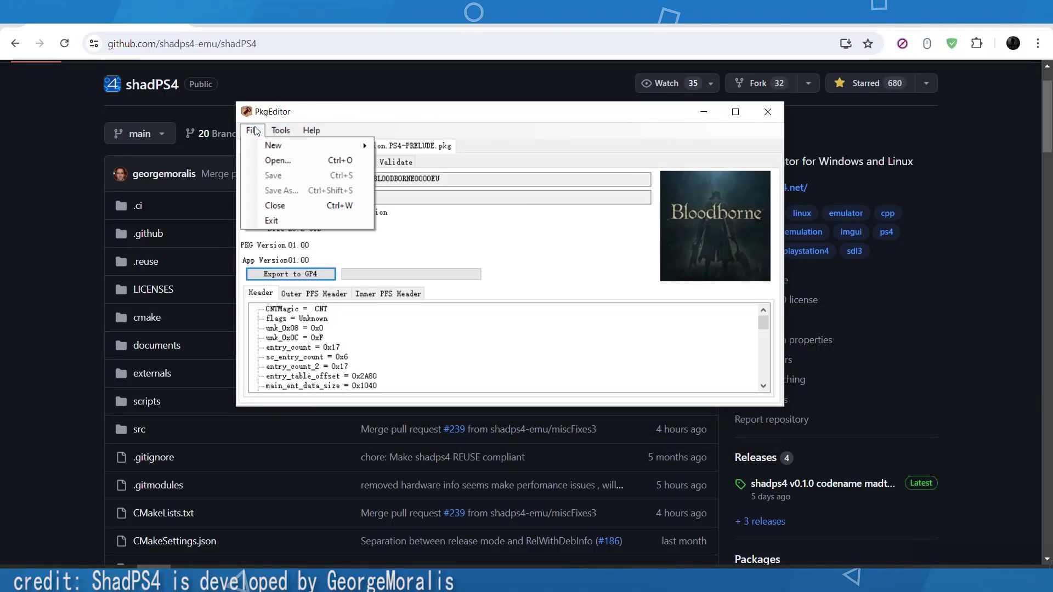
{"action": "left_click", "coordinate": [277, 160]}
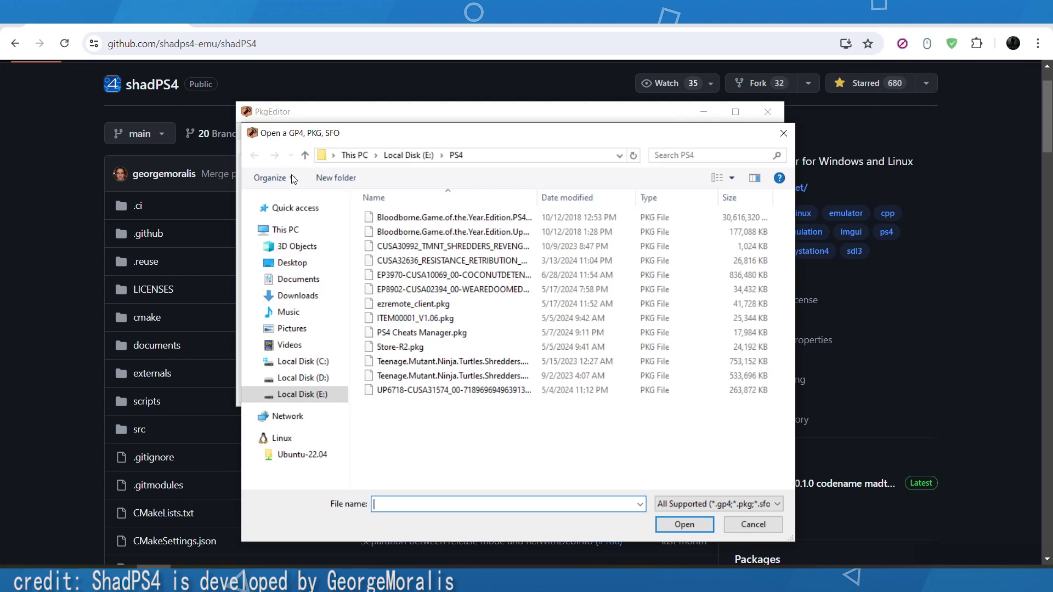
{"action": "left_click", "coordinate": [490, 219]}
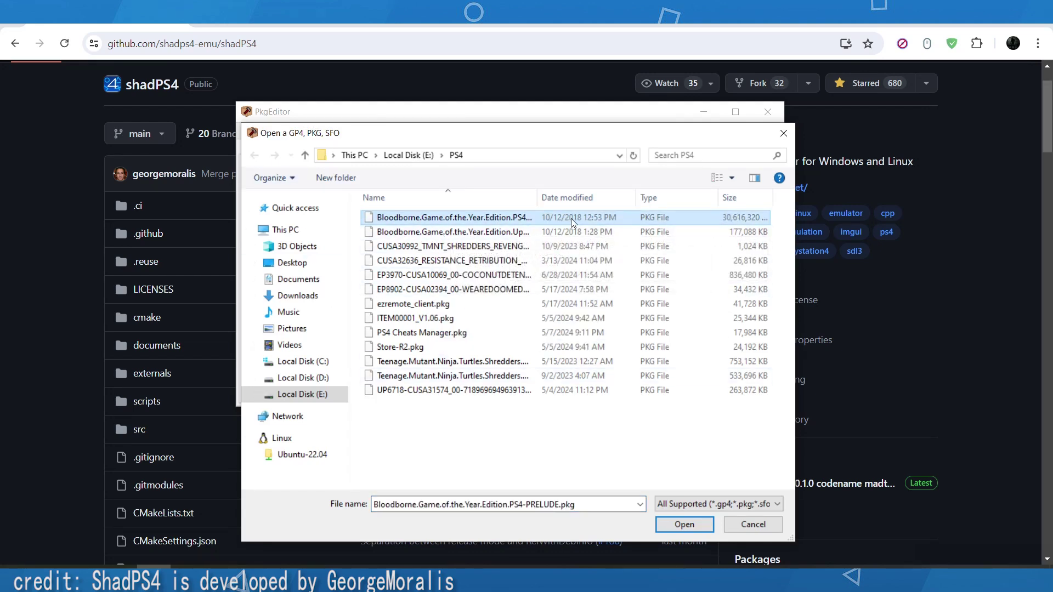
{"action": "left_click", "coordinate": [680, 523]}
{"action": "left_click", "coordinate": [642, 295]}
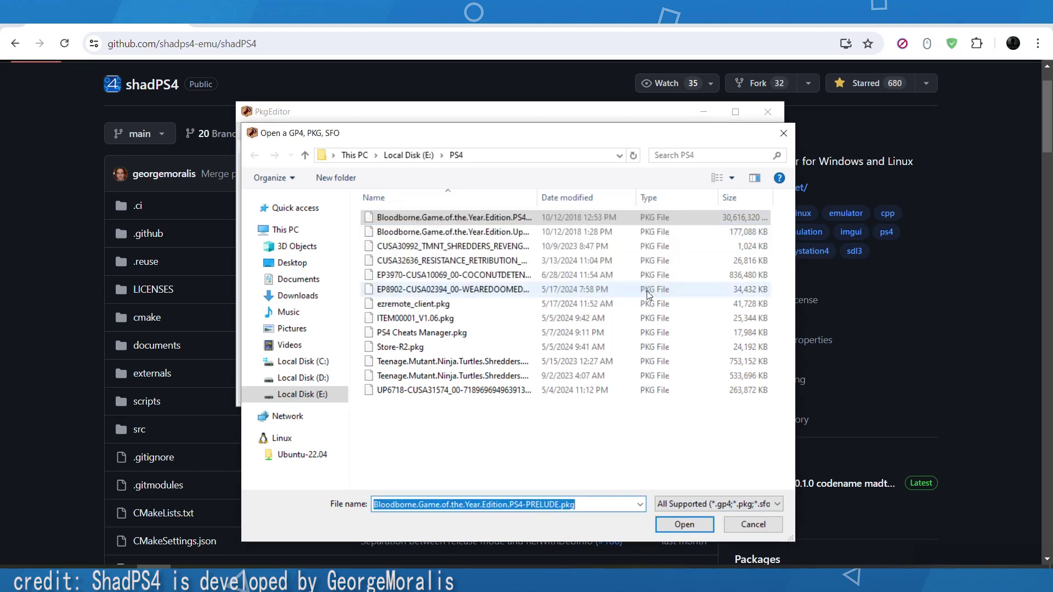
{"action": "key", "text": "Return"}
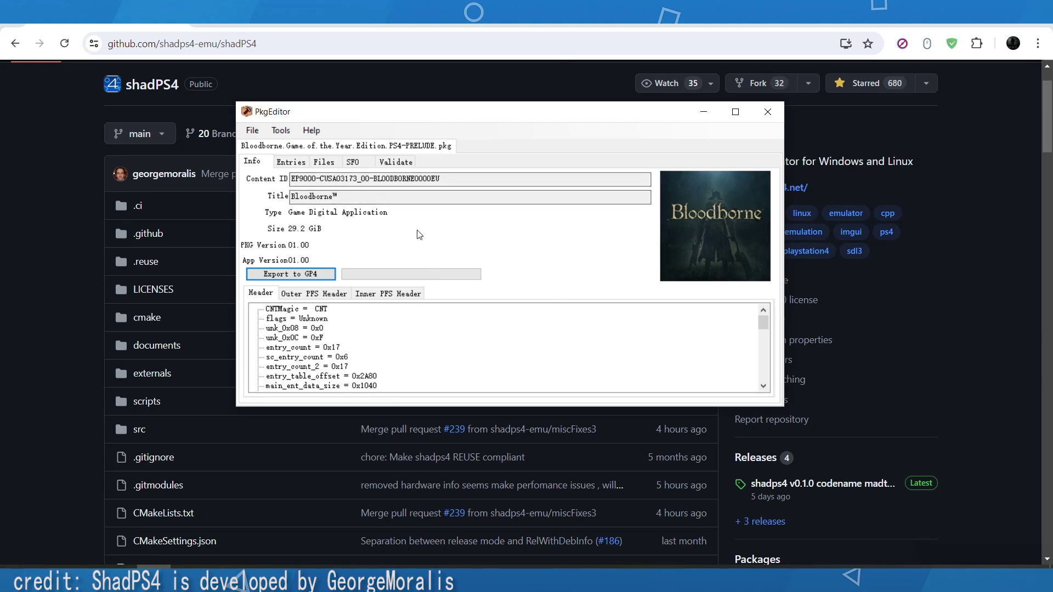
{"action": "left_click", "coordinate": [295, 275]}
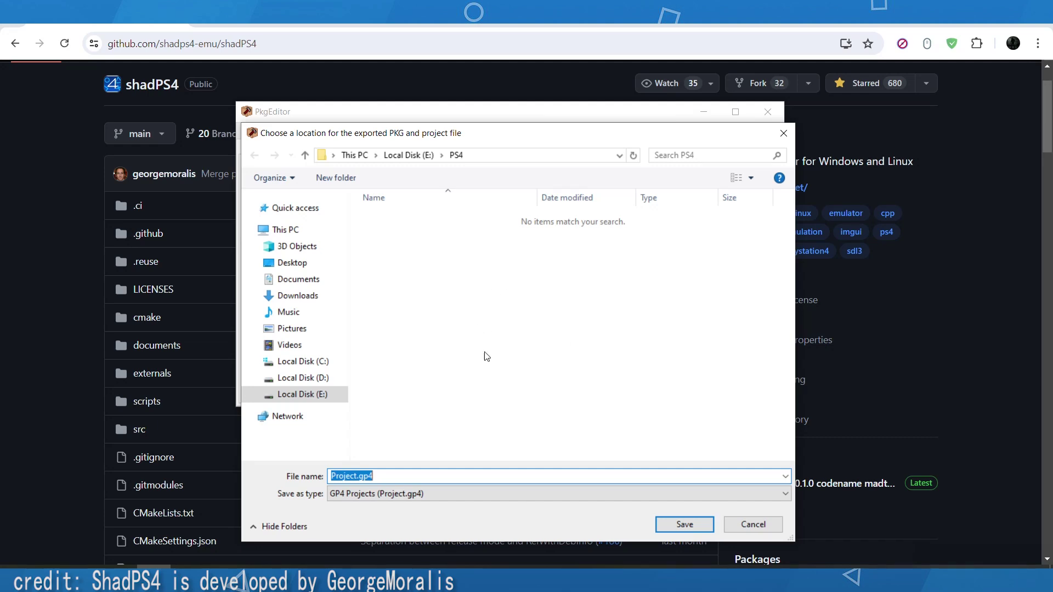
Cancel the GP4 export save dialog without saving a project.
{"action": "left_click", "coordinate": [769, 526]}
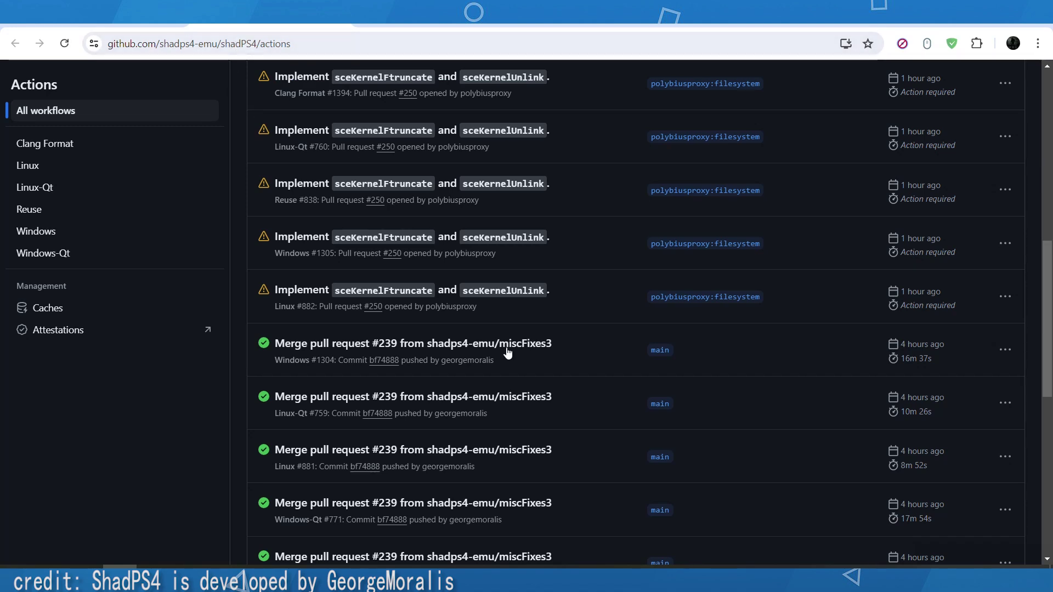
Scroll through the Actions workflow runs and look at the Windows-Qt run.
{"action": "scroll", "coordinate": [511, 268], "scroll_direction": "down", "scroll_amount": 1}
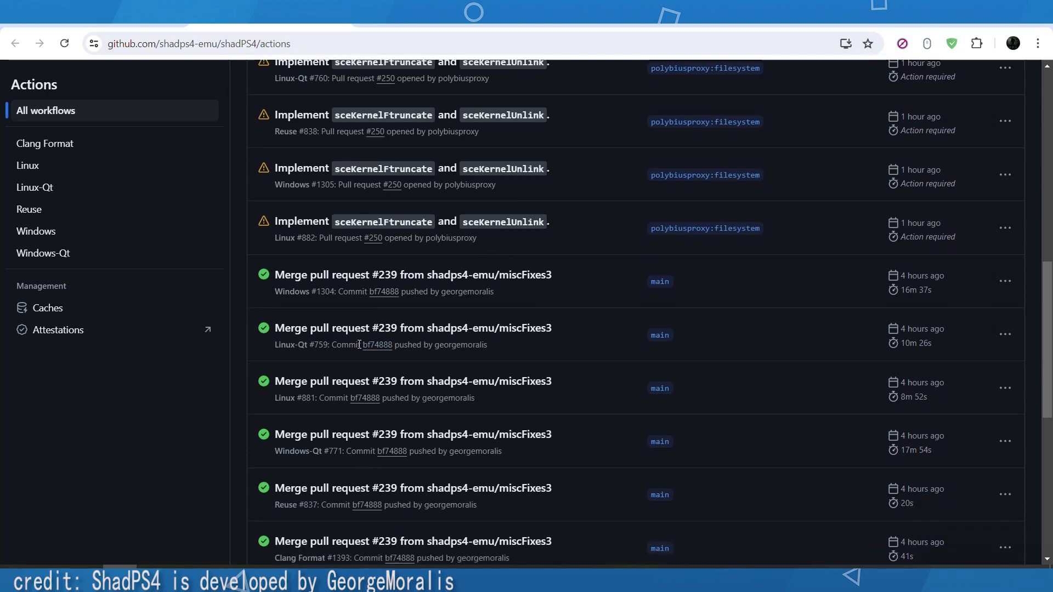
{"action": "scroll", "coordinate": [324, 382], "scroll_direction": "down", "scroll_amount": 1}
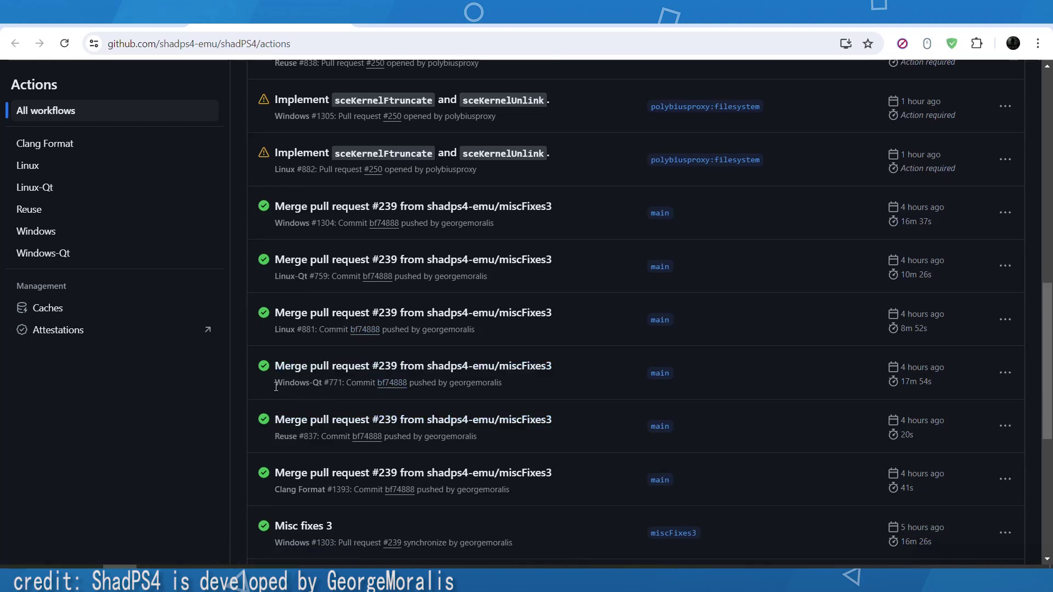
{"action": "left_click_drag", "start_coordinate": [275, 386], "coordinate": [306, 388]}
{"action": "scroll", "coordinate": [329, 304], "scroll_direction": "up", "scroll_amount": 4}
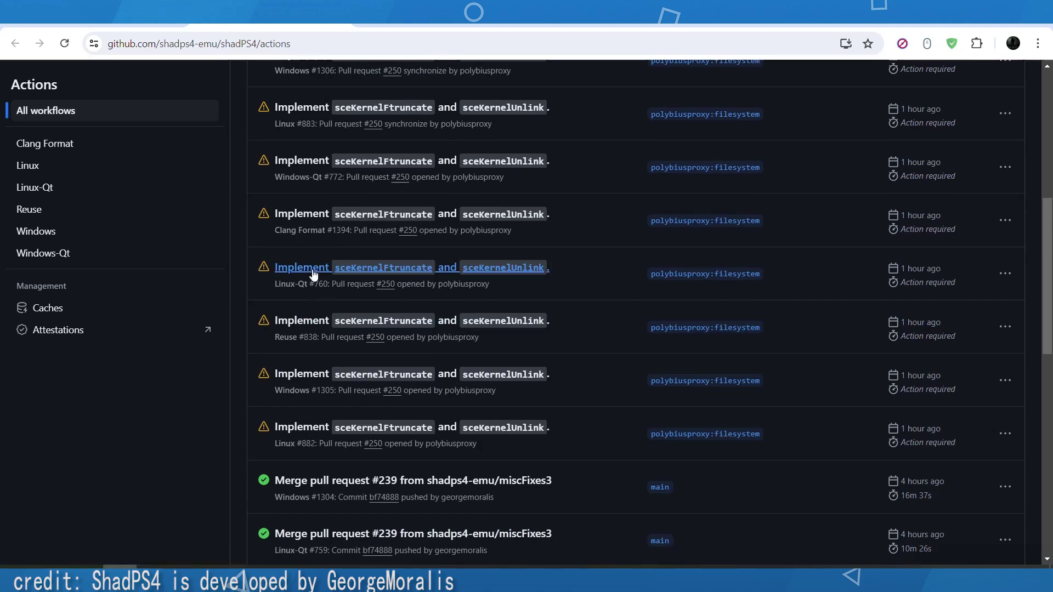
{"action": "scroll", "coordinate": [329, 313], "scroll_direction": "down", "scroll_amount": 2}
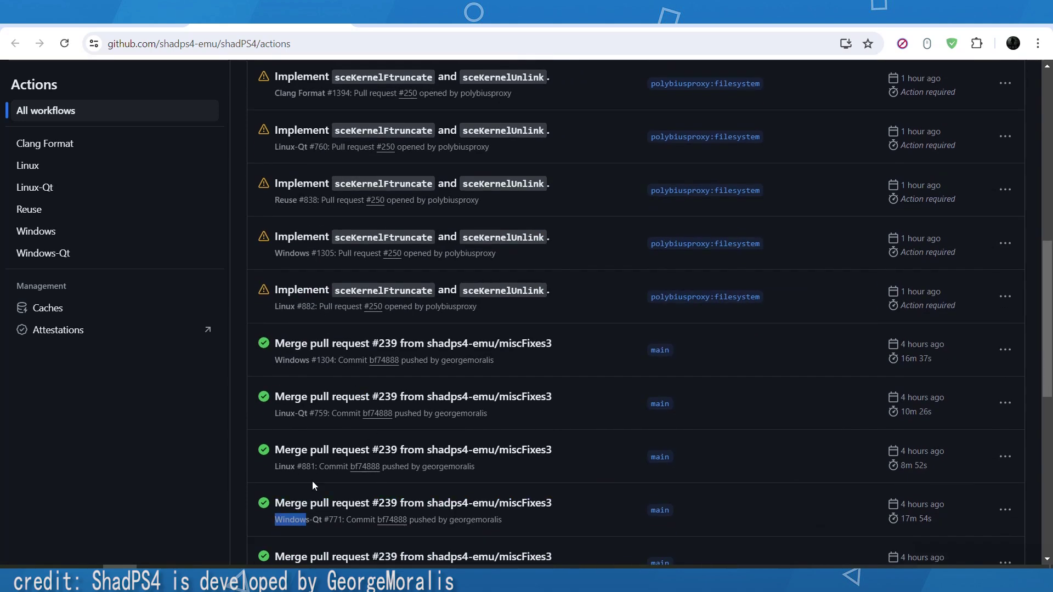
{"action": "scroll", "coordinate": [311, 482], "scroll_direction": "down", "scroll_amount": 1}
{"action": "left_click", "coordinate": [279, 456]}
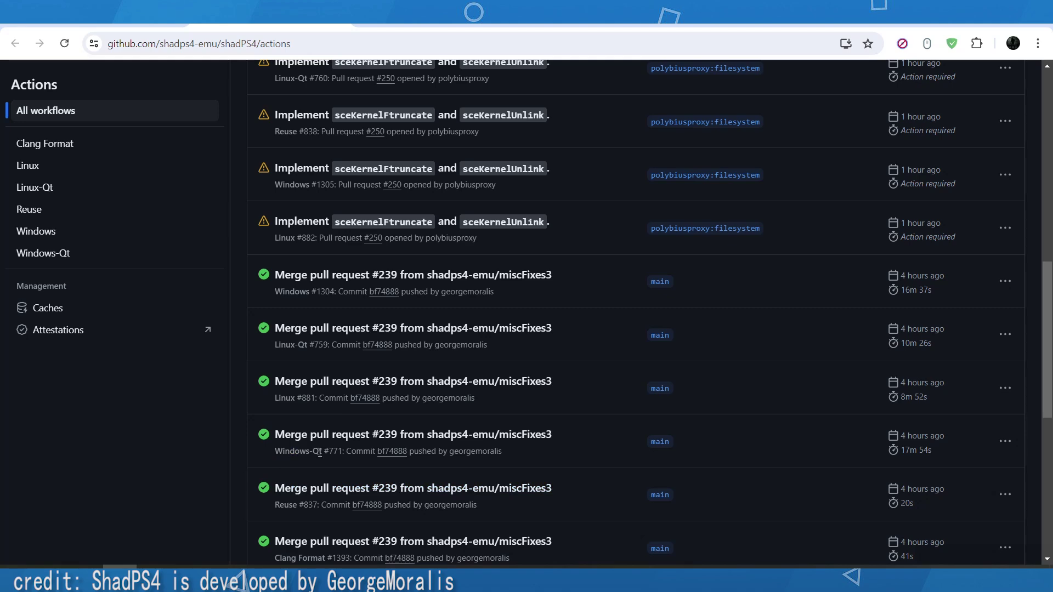
Go to the shadPS4 repository's main page and scroll to the v0.1.0 release.
{"action": "scroll", "coordinate": [351, 466], "scroll_direction": "up", "scroll_amount": 5}
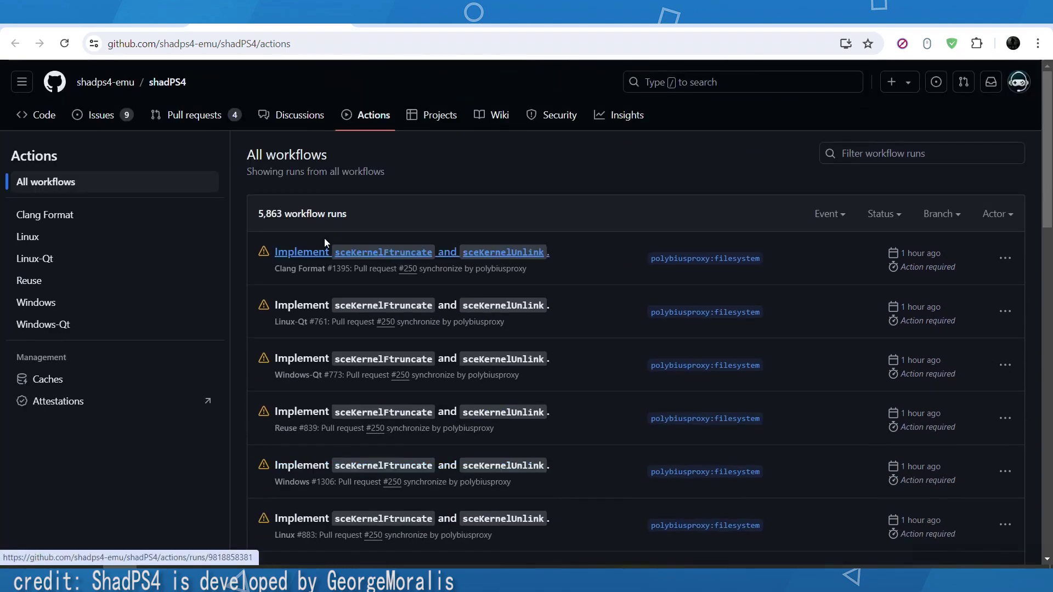
{"action": "left_click", "coordinate": [166, 83]}
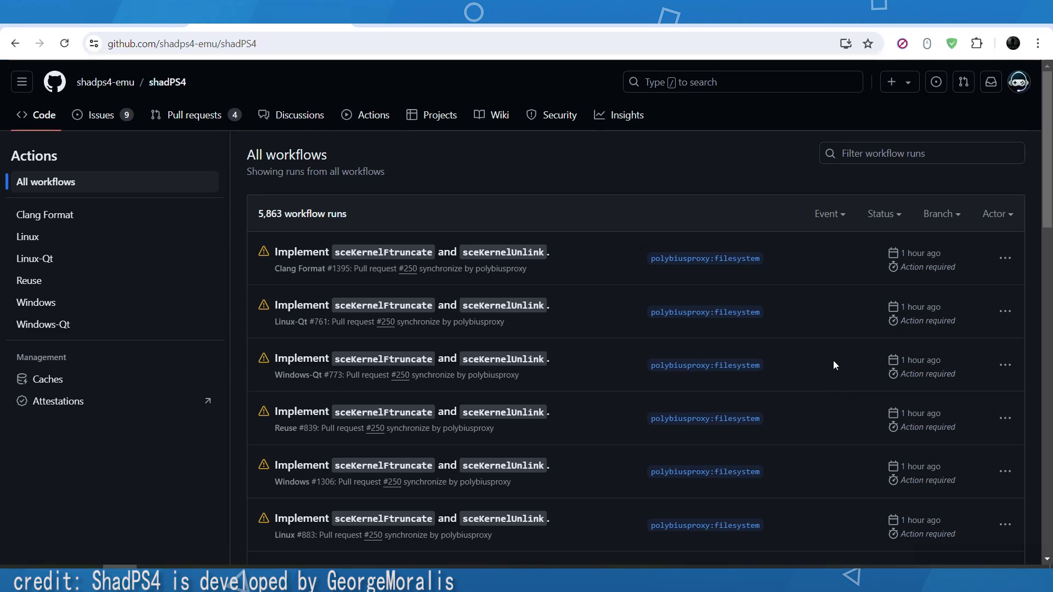
{"action": "scroll", "coordinate": [833, 363], "scroll_direction": "down", "scroll_amount": 5}
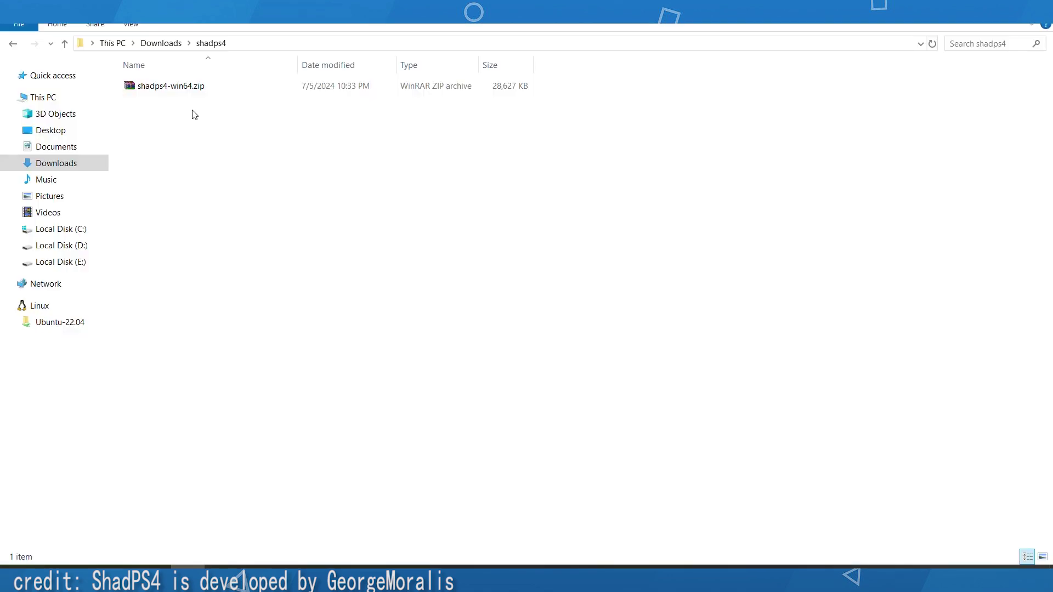
Extract shadps4-win64.zip into the shadps4 folder and launch the extracted shadPS4.exe.
{"action": "left_click", "coordinate": [192, 93]}
{"action": "right_click", "coordinate": [199, 87]}
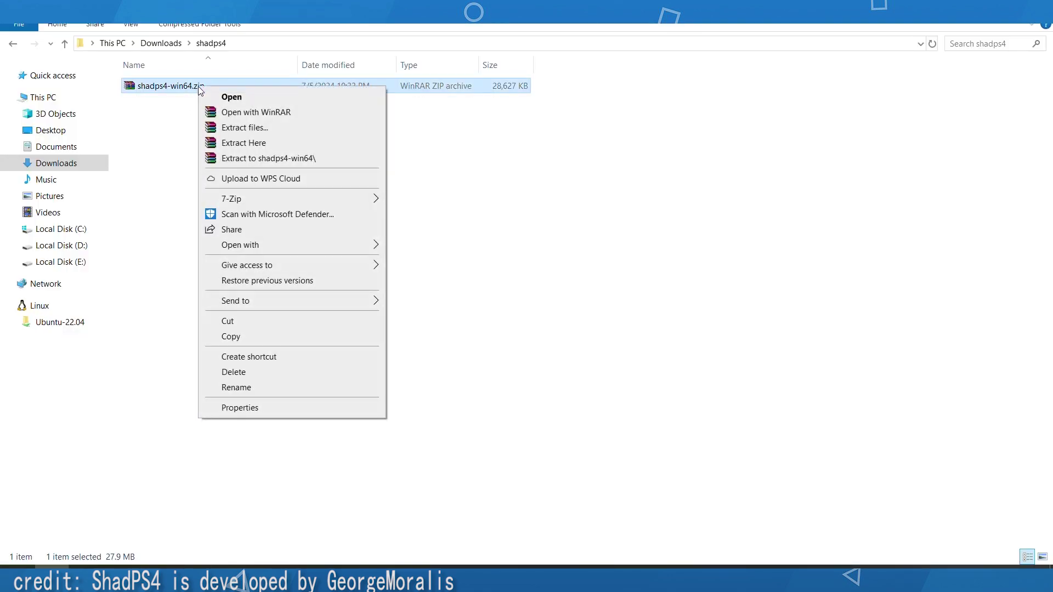
{"action": "left_click", "coordinate": [281, 147]}
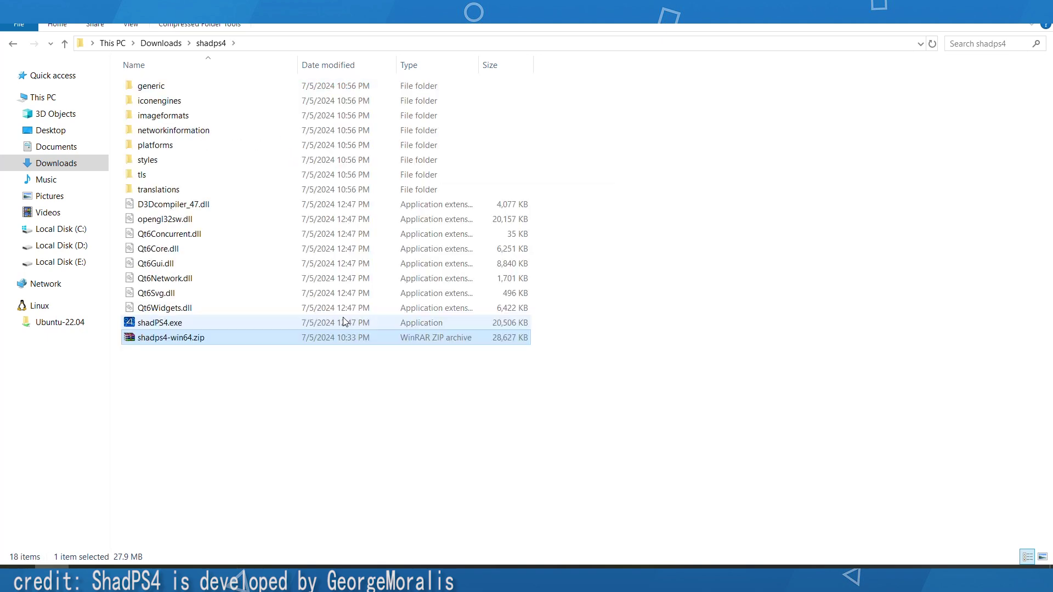
{"action": "left_click", "coordinate": [334, 433]}
{"action": "left_click", "coordinate": [200, 324]}
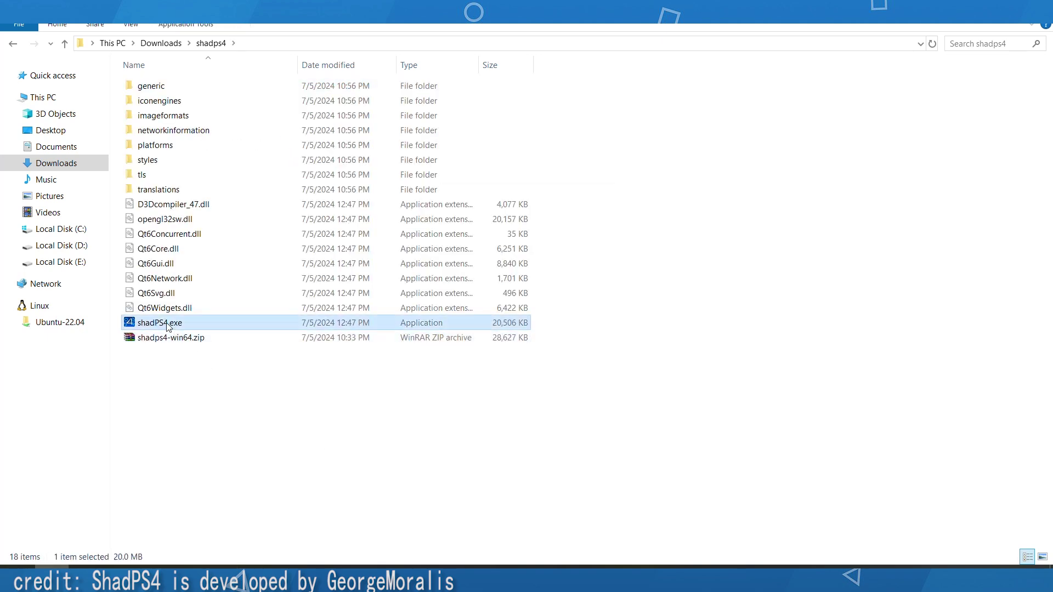
{"action": "double_click", "coordinate": [195, 323]}
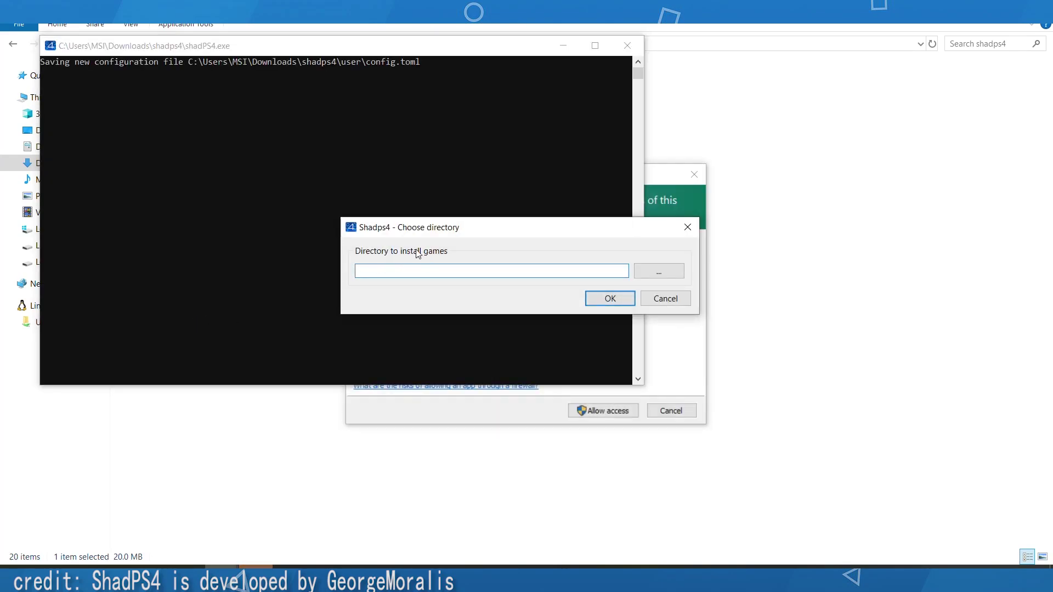
Create a 'games' folder in Downloads\shadps4 and set it as the game install directory.
{"action": "left_click", "coordinate": [665, 271]}
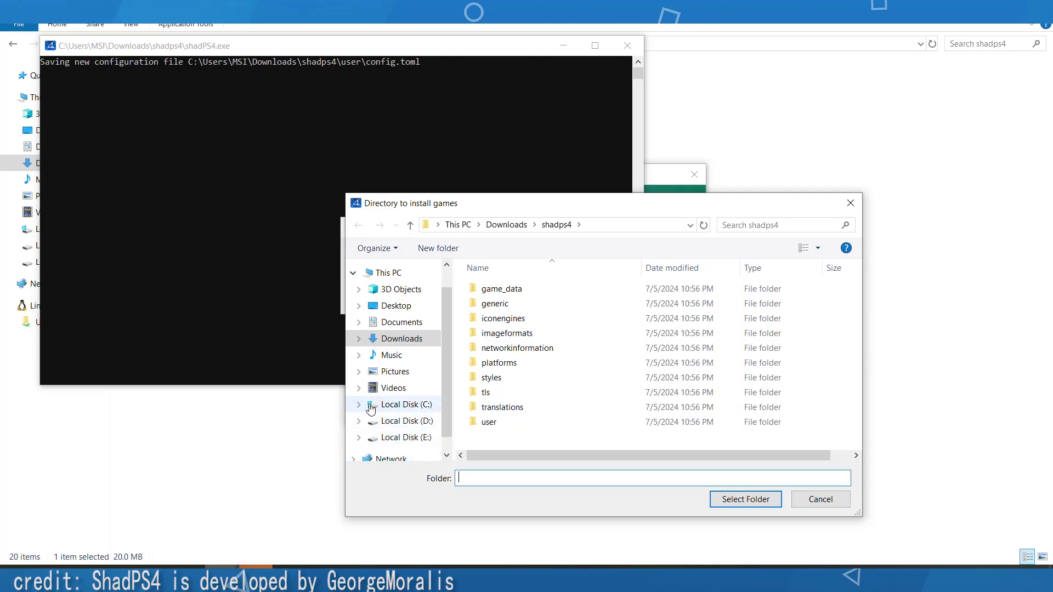
{"action": "left_click", "coordinate": [360, 339]}
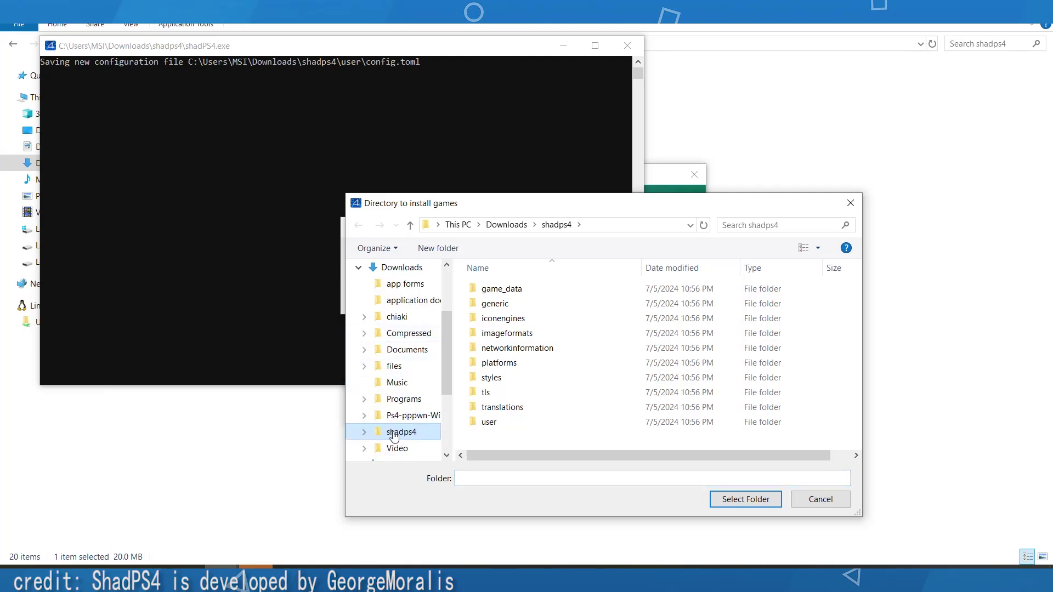
{"action": "right_click", "coordinate": [488, 442]}
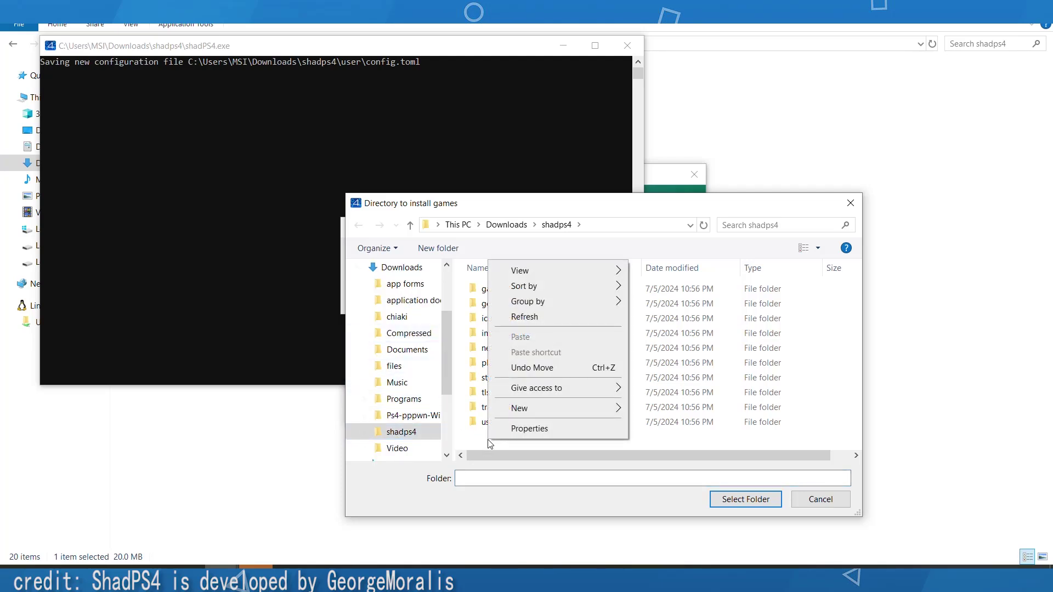
{"action": "mouse_move", "coordinate": [570, 408]}
{"action": "left_click", "coordinate": [701, 232]}
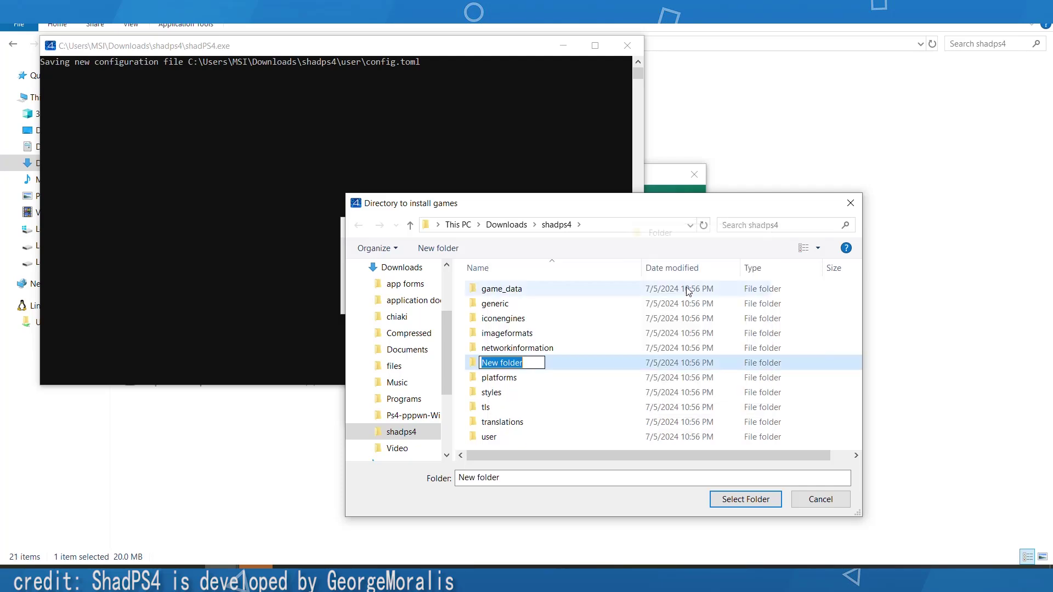
{"action": "type", "text": "games"}
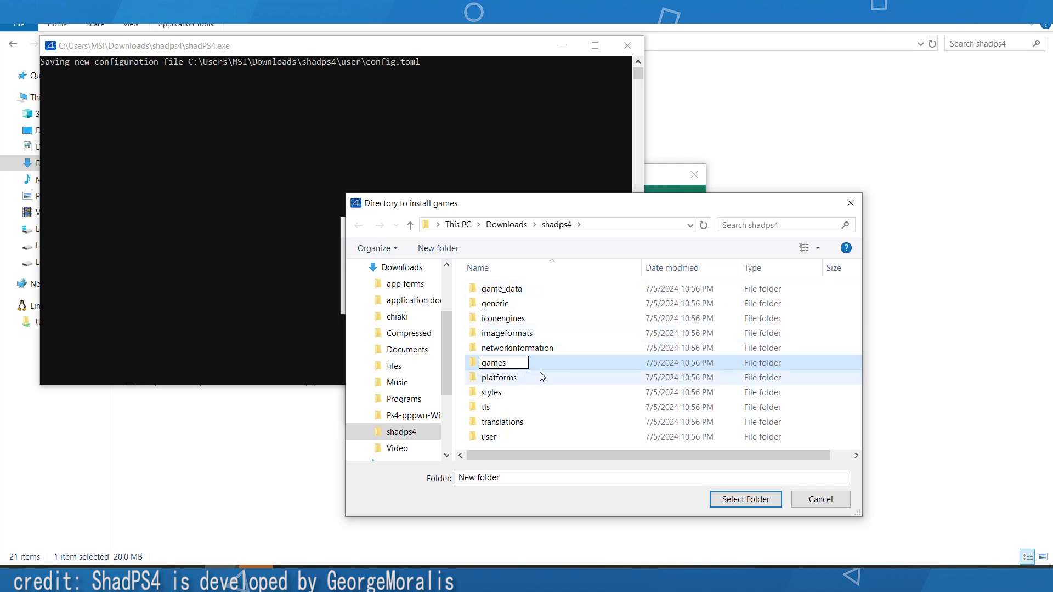
{"action": "left_click", "coordinate": [557, 361]}
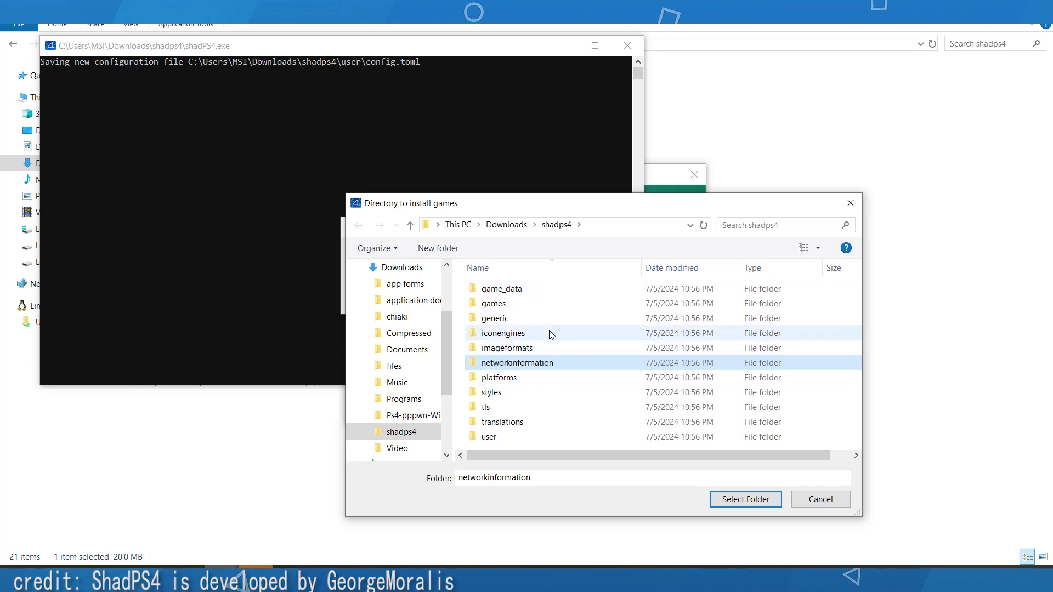
{"action": "left_click", "coordinate": [516, 304]}
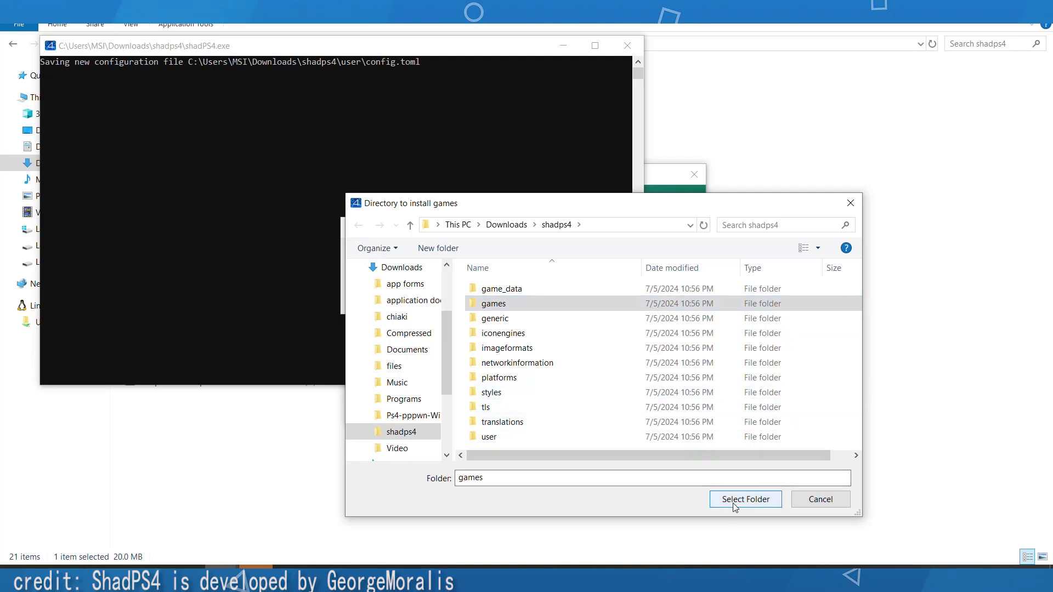
{"action": "left_click", "coordinate": [734, 499]}
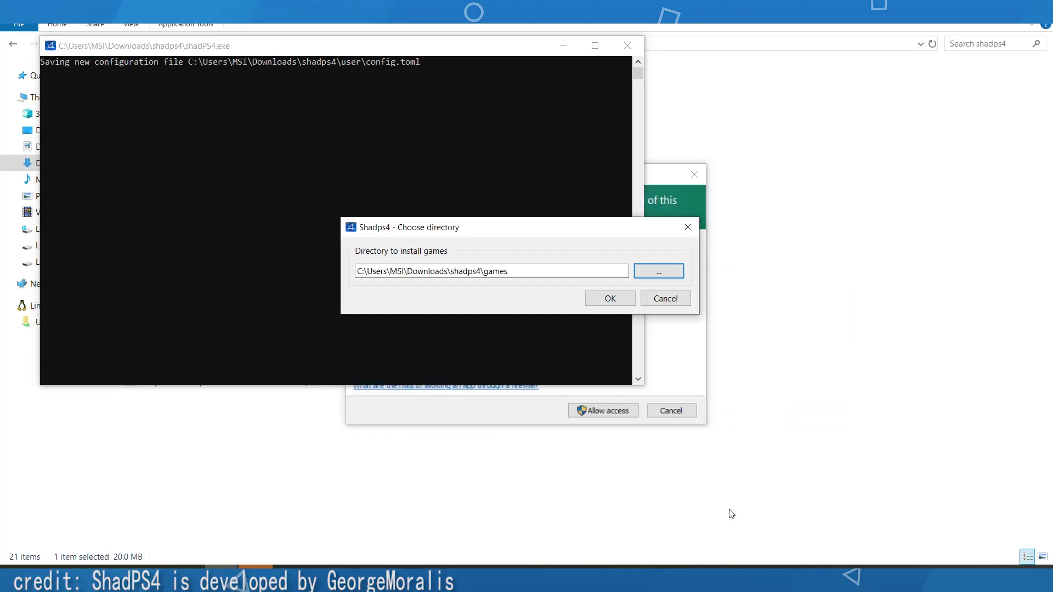
{"action": "left_click", "coordinate": [611, 301]}
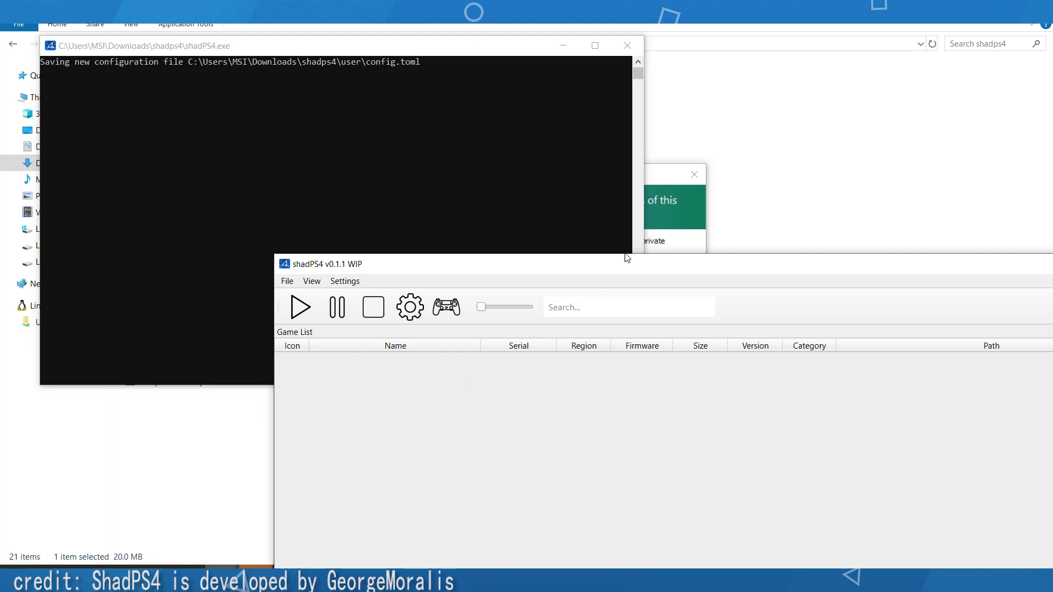
Allow shadps4.exe through the firewall on private networks, then move its window fully into view.
{"action": "left_click", "coordinate": [666, 192]}
{"action": "left_click", "coordinate": [379, 327]}
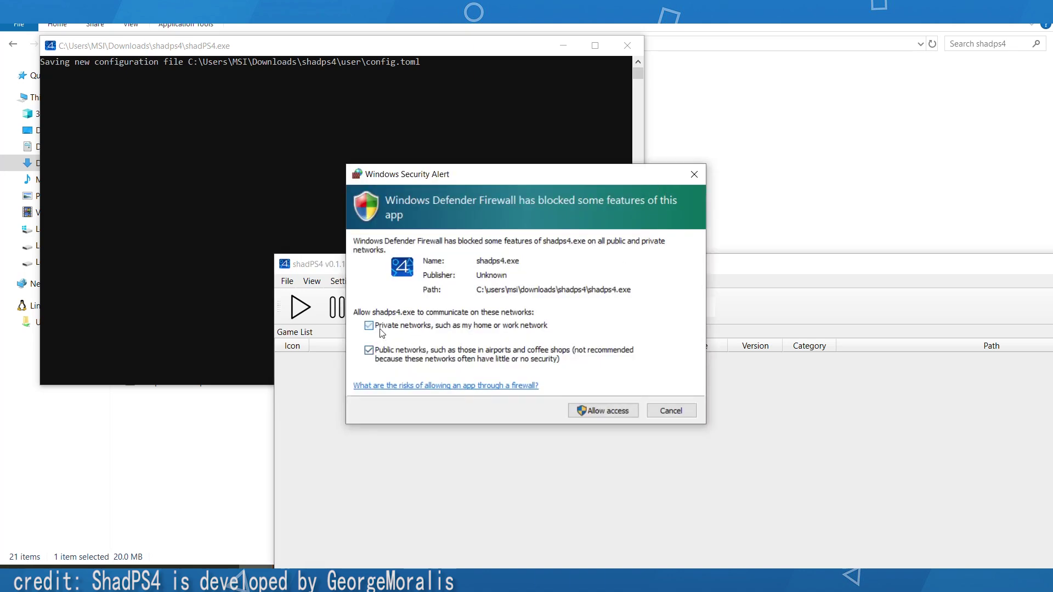
{"action": "left_click", "coordinate": [603, 415]}
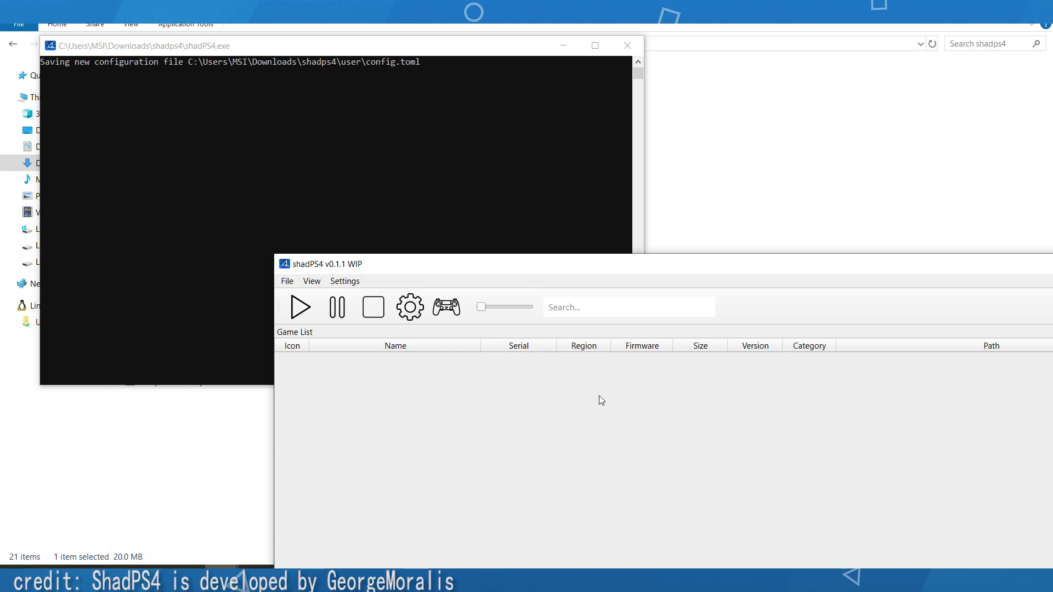
{"action": "left_click_drag", "start_coordinate": [528, 272], "coordinate": [344, 34]}
Install Bloodborne.Game.of.the.Year.Edition.PS4-PRELUDE.pkg from E:\PS4 via Install Packages (PKG).
{"action": "left_click", "coordinate": [105, 47]}
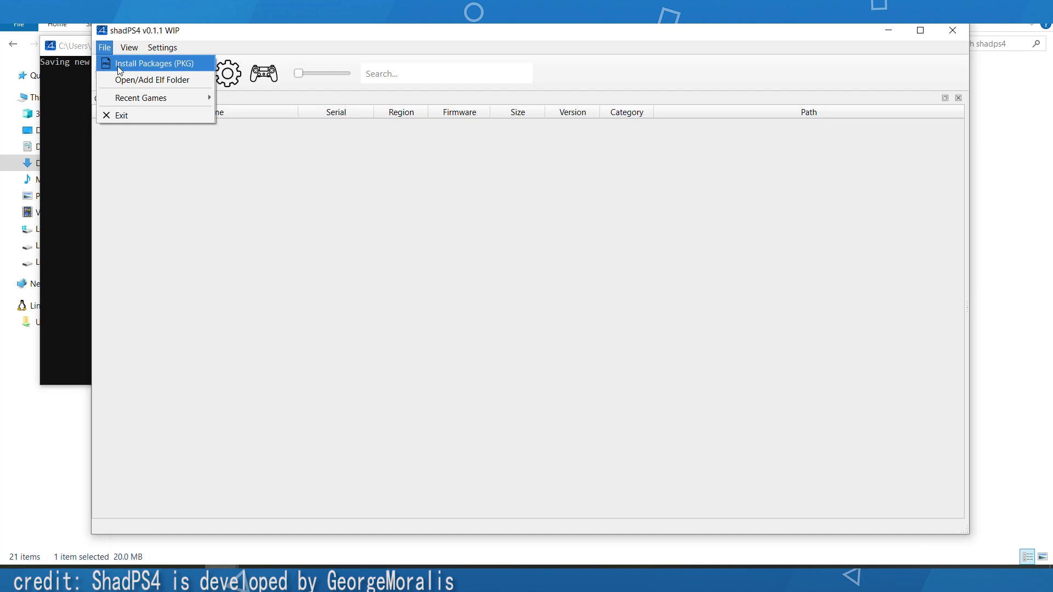
{"action": "left_click", "coordinate": [122, 65]}
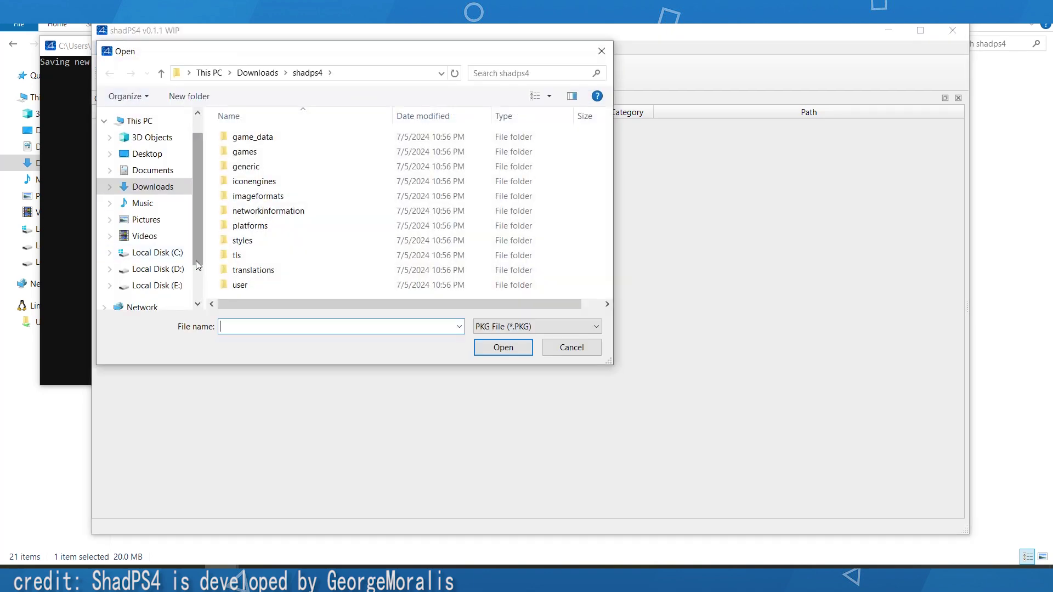
{"action": "left_click", "coordinate": [159, 270]}
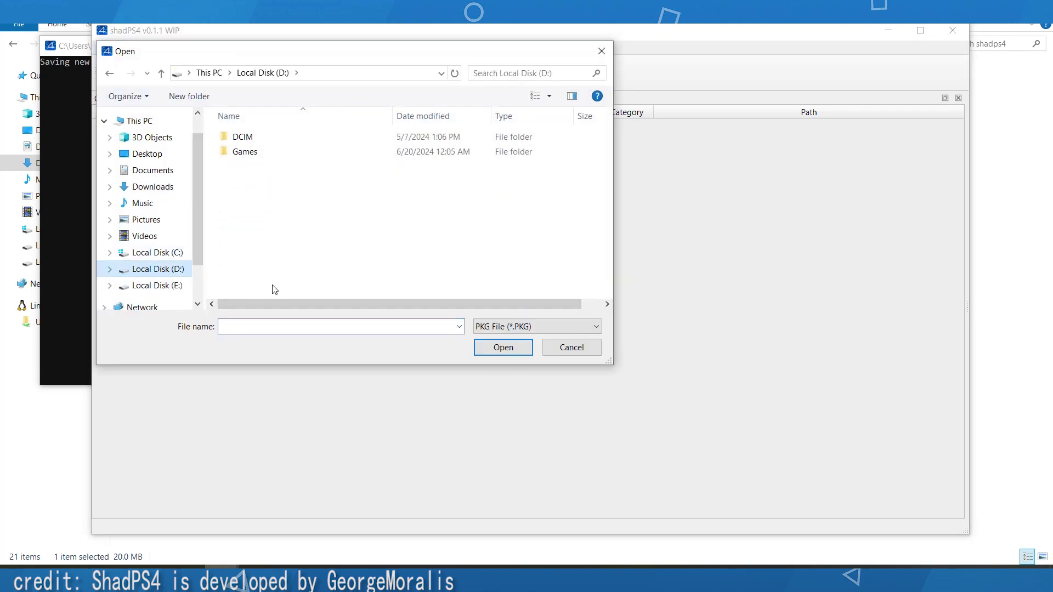
{"action": "left_click", "coordinate": [181, 286]}
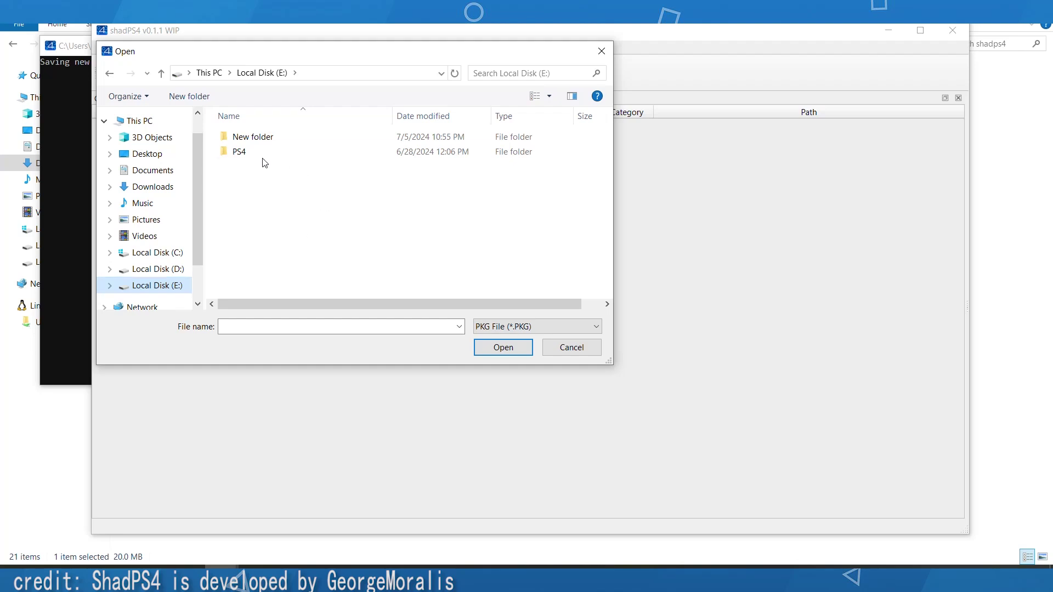
{"action": "double_click", "coordinate": [288, 152]}
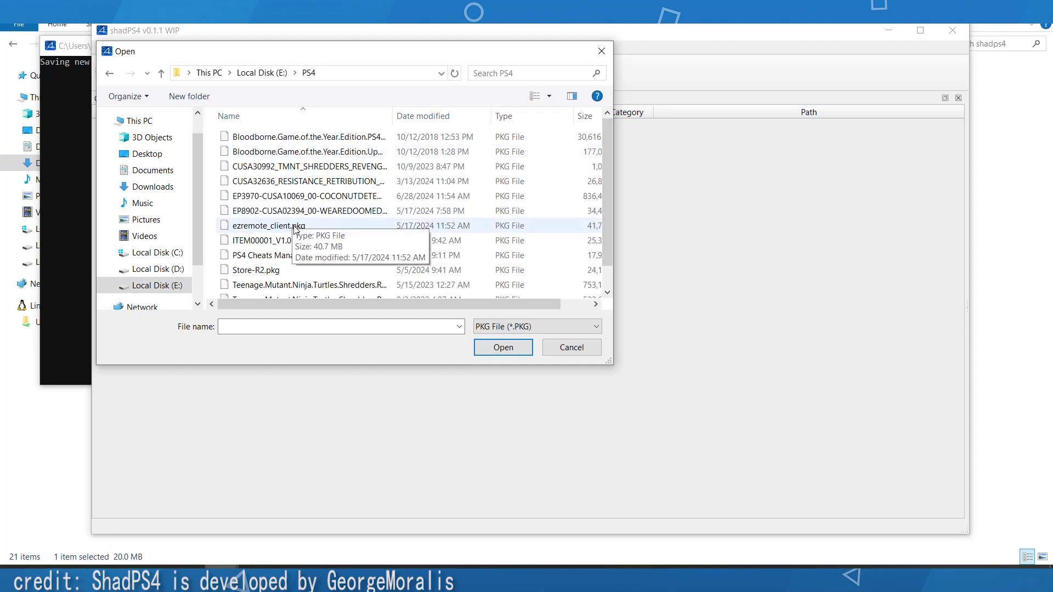
{"action": "left_click", "coordinate": [376, 142]}
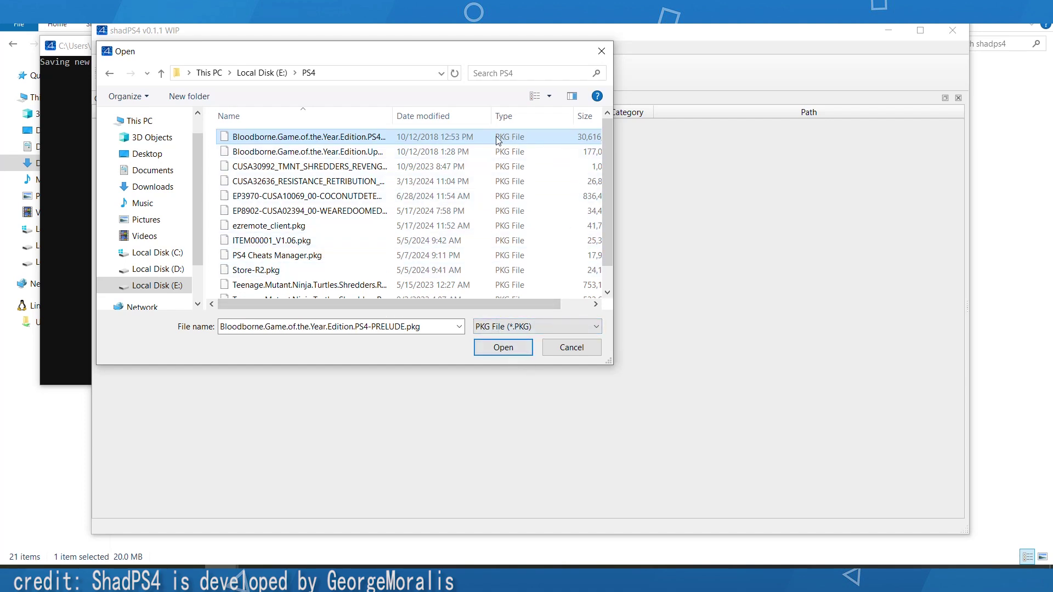
{"action": "left_click_drag", "start_coordinate": [613, 150], "coordinate": [647, 156]}
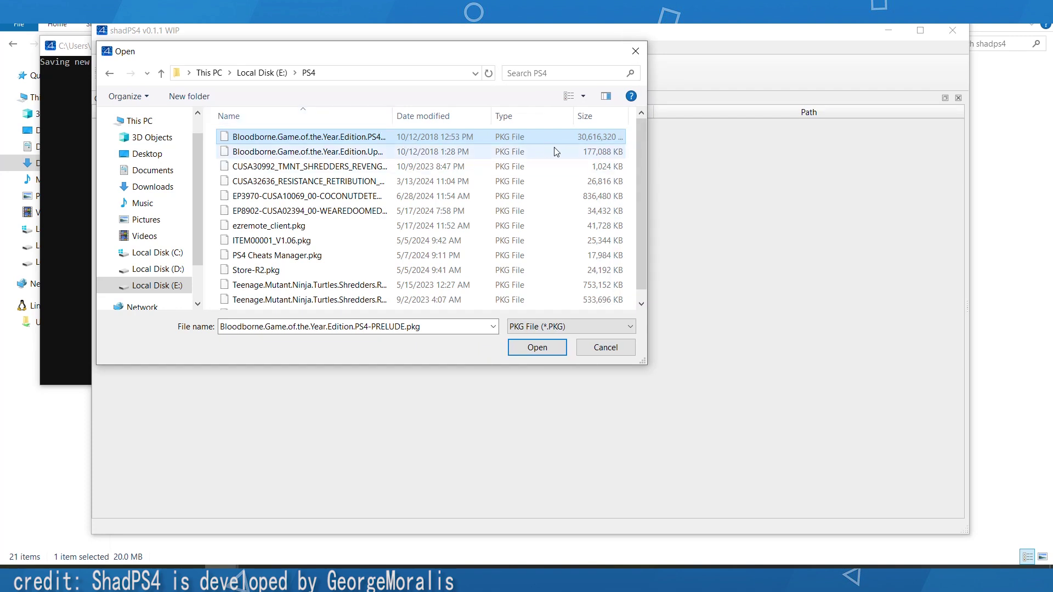
{"action": "left_click", "coordinate": [539, 345]}
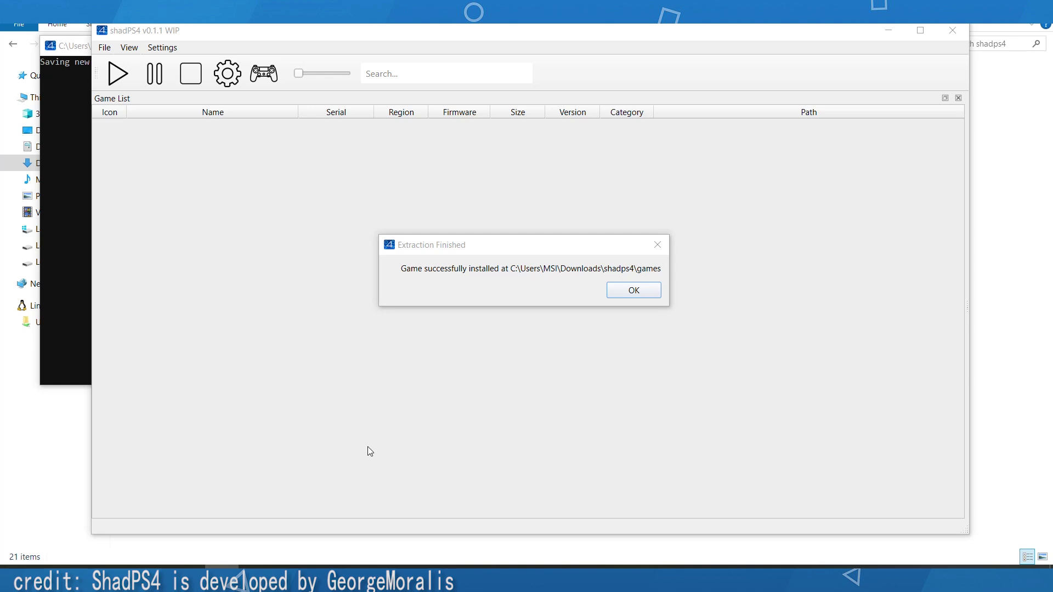
Acknowledge the Extraction Finished message after Bloodborne installs.
{"action": "left_click", "coordinate": [428, 258]}
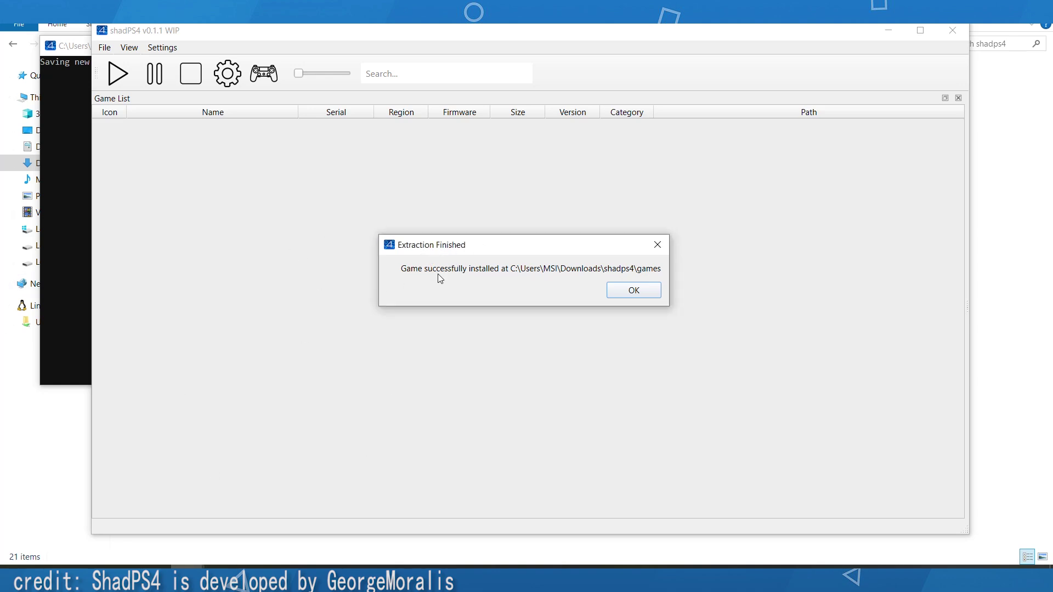
{"action": "left_click", "coordinate": [637, 292]}
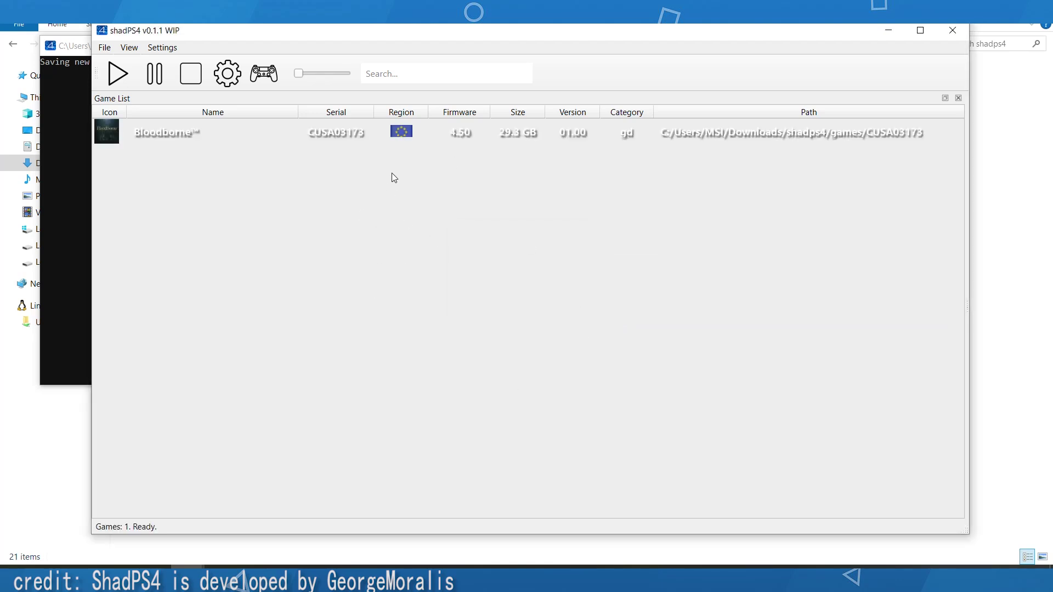
Extract build.7z in the BB folder and run the extracted shadps4.exe.
{"action": "left_click", "coordinate": [289, 137]}
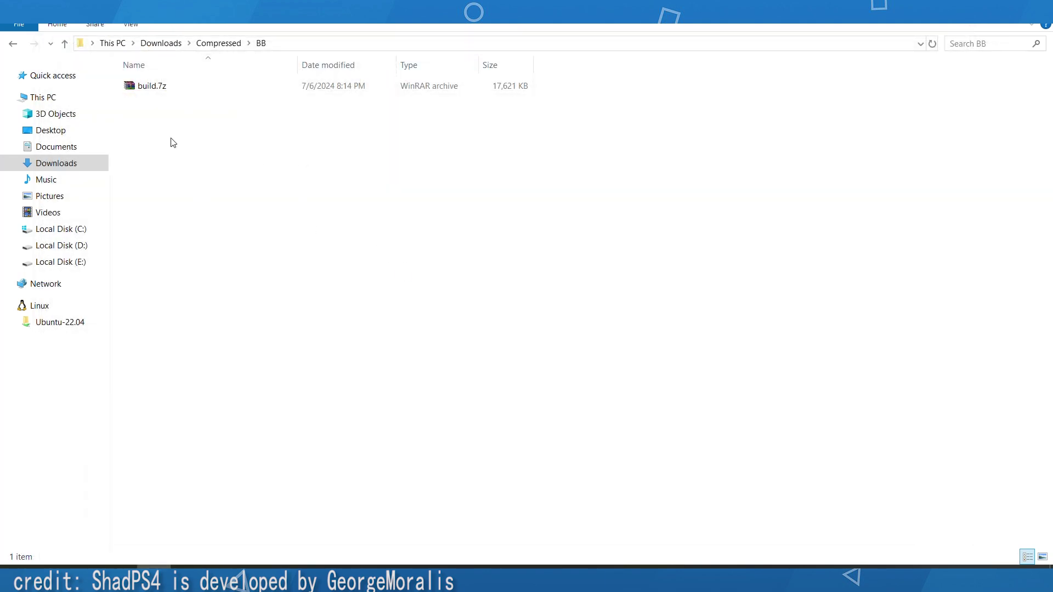
{"action": "right_click", "coordinate": [149, 88]}
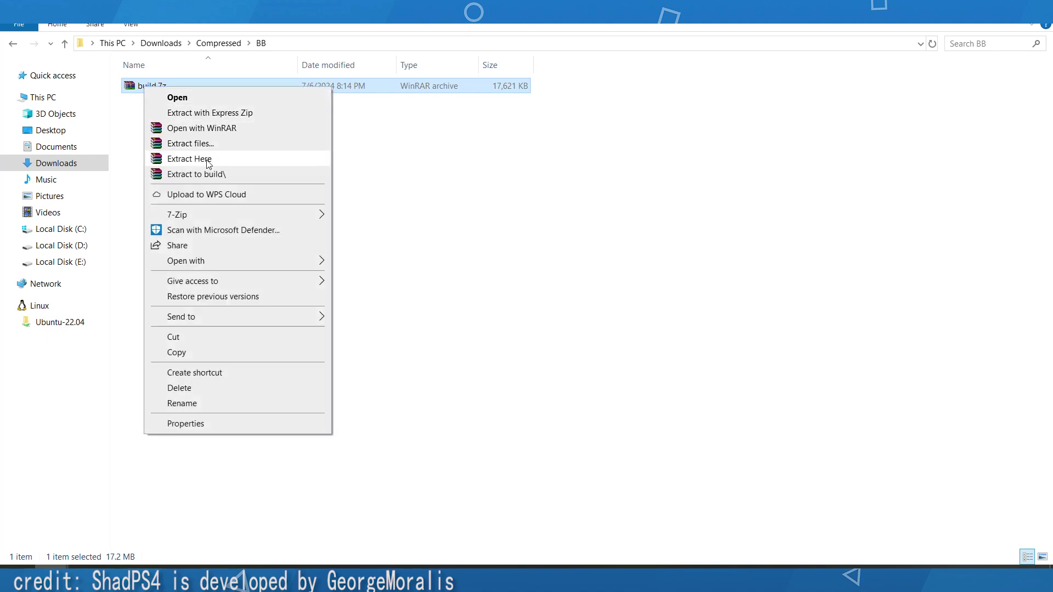
{"action": "left_click", "coordinate": [208, 160]}
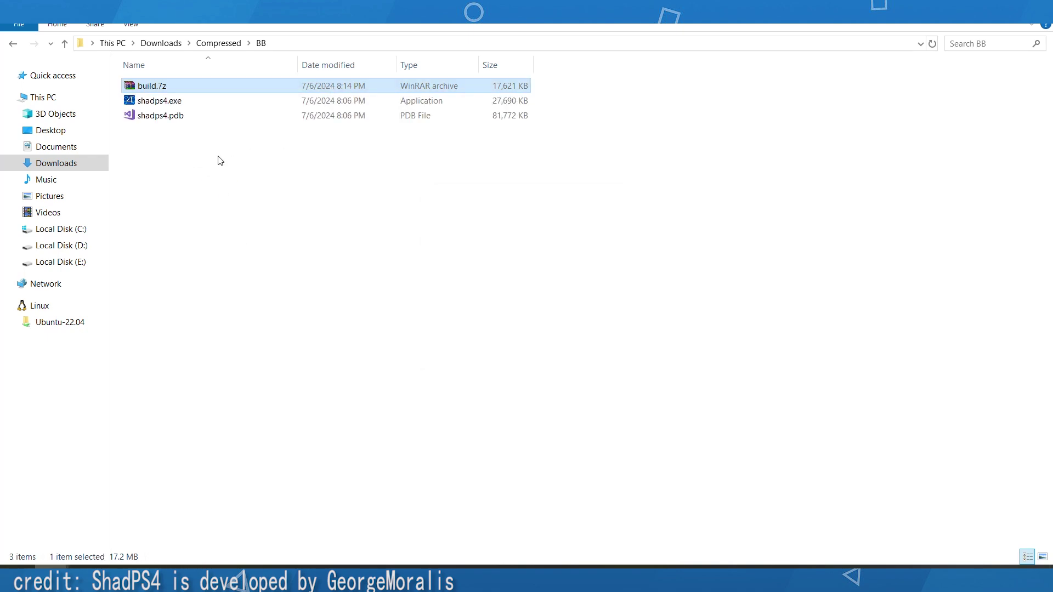
{"action": "left_click", "coordinate": [181, 102]}
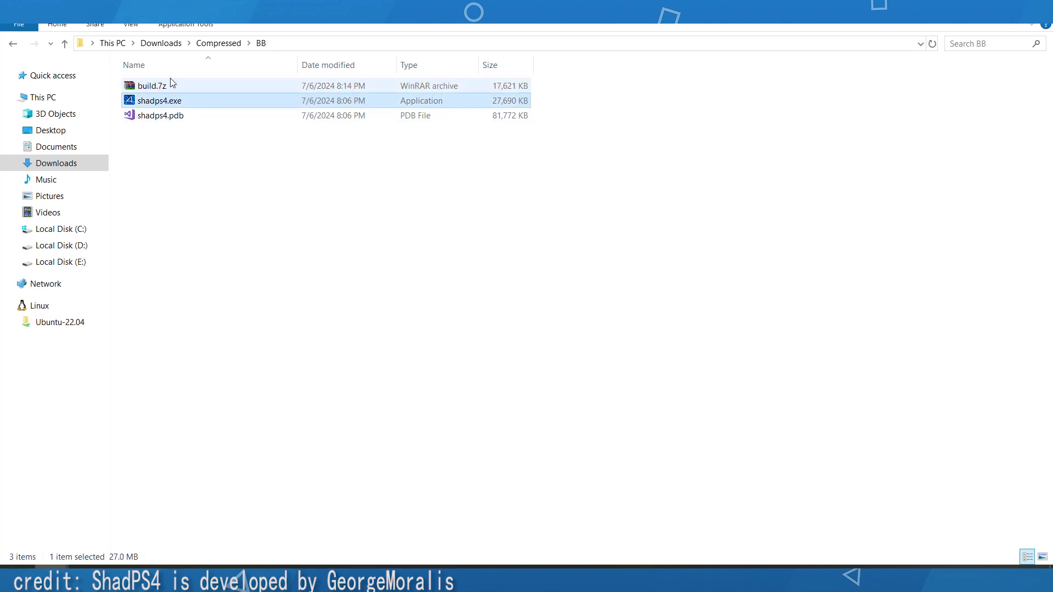
{"action": "double_click", "coordinate": [192, 101]}
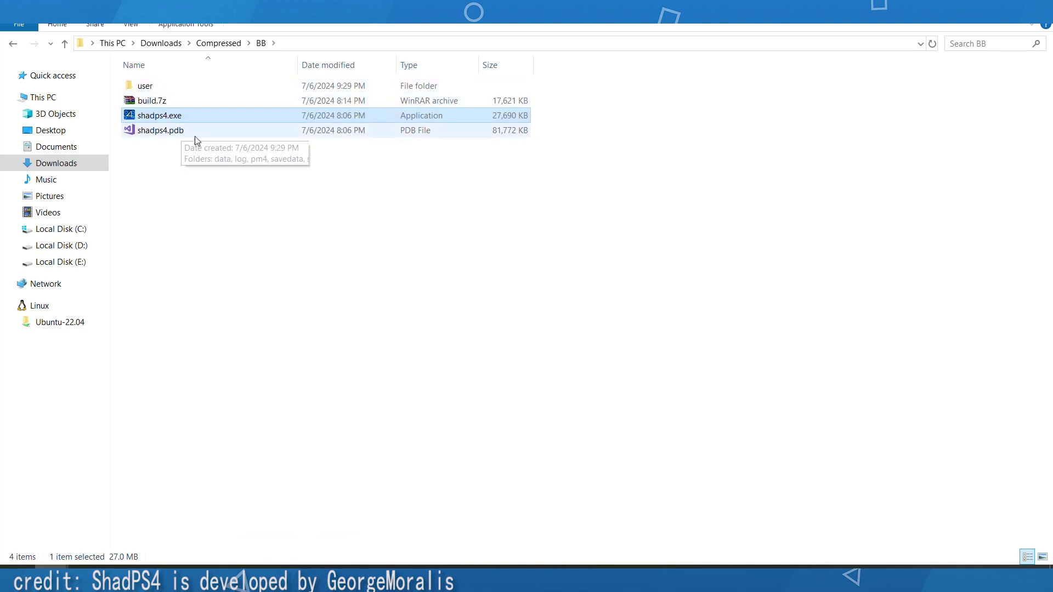
Open a Command Prompt in the BB folder with the shadps4.exe path dropped at the prompt.
{"action": "left_click", "coordinate": [315, 45]}
{"action": "type", "text": "cmd"}
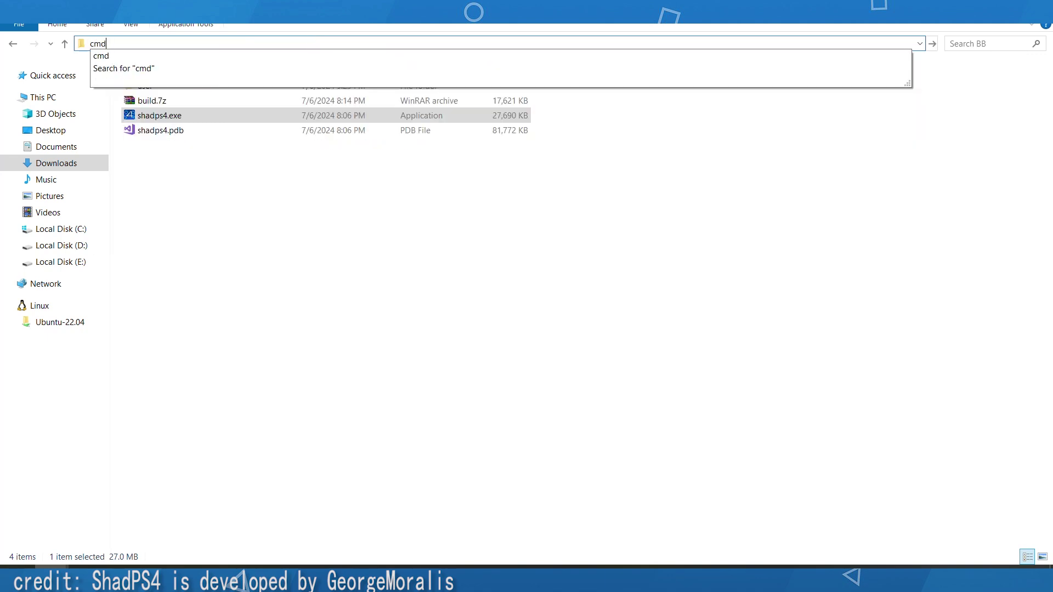
{"action": "key", "text": "Return"}
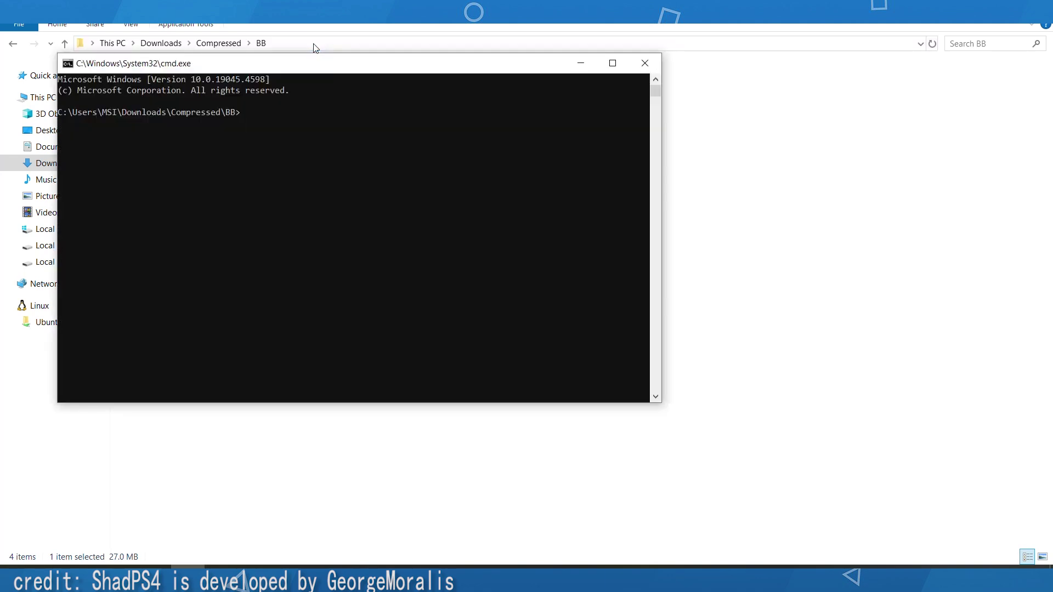
{"action": "left_click_drag", "start_coordinate": [290, 66], "coordinate": [421, 157]}
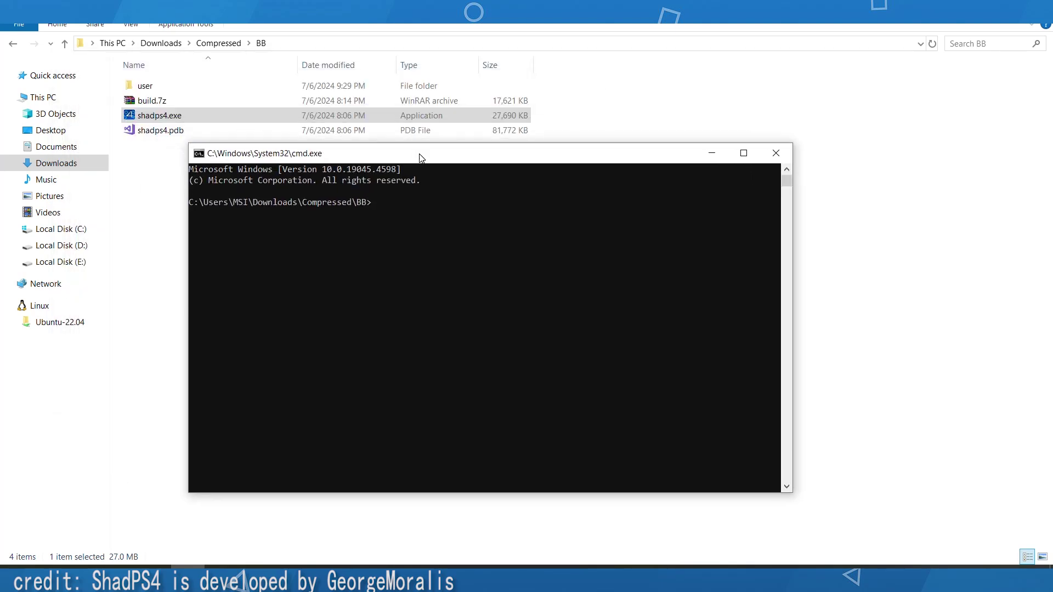
{"action": "left_click_drag", "start_coordinate": [181, 119], "coordinate": [315, 205]}
{"action": "left_click_drag", "start_coordinate": [457, 212], "coordinate": [413, 202]}
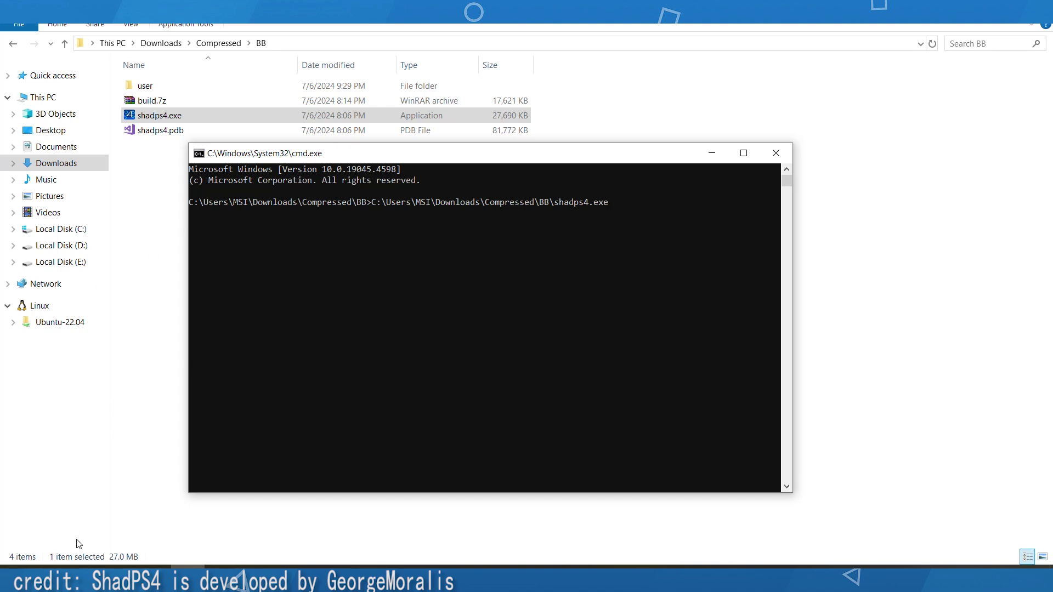
Copy eboot.bin's full path from the Bloodborne game folder and return to the command console.
{"action": "left_click", "coordinate": [69, 565]}
{"action": "left_click", "coordinate": [69, 556]}
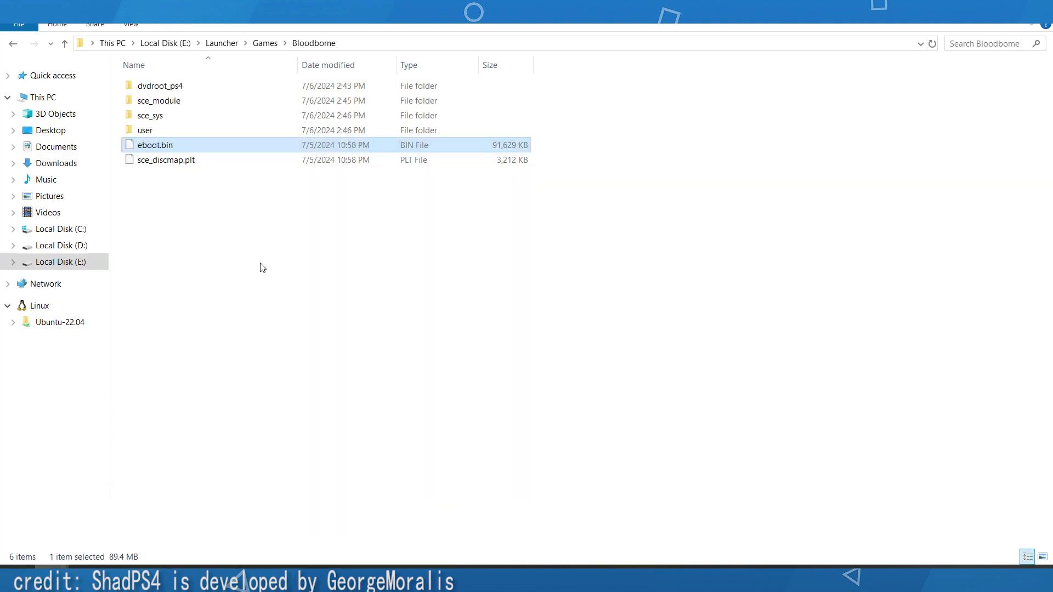
{"action": "right_click", "coordinate": [174, 146]}
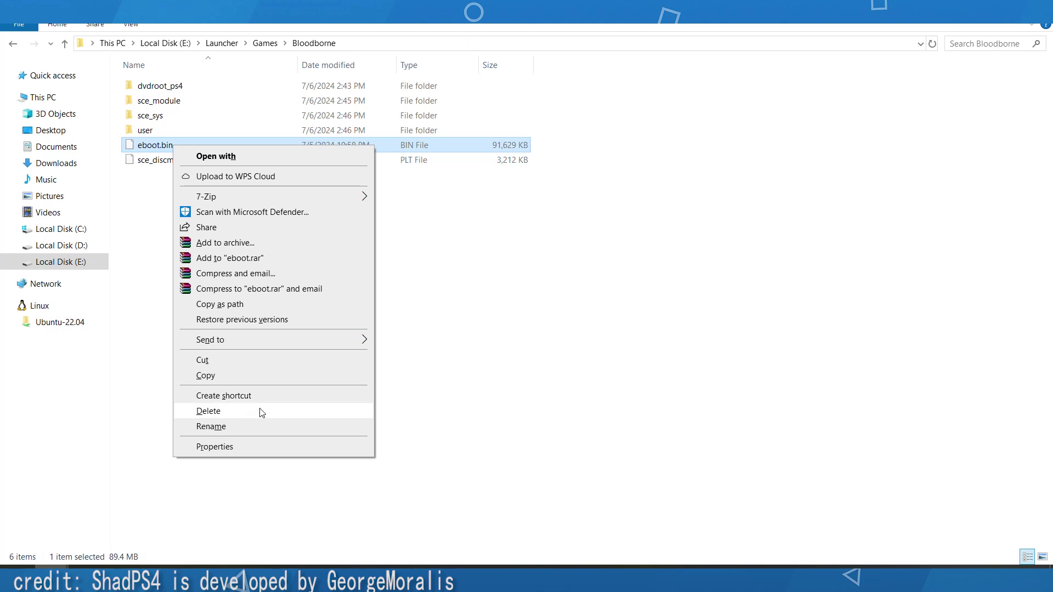
{"action": "left_click", "coordinate": [245, 306]}
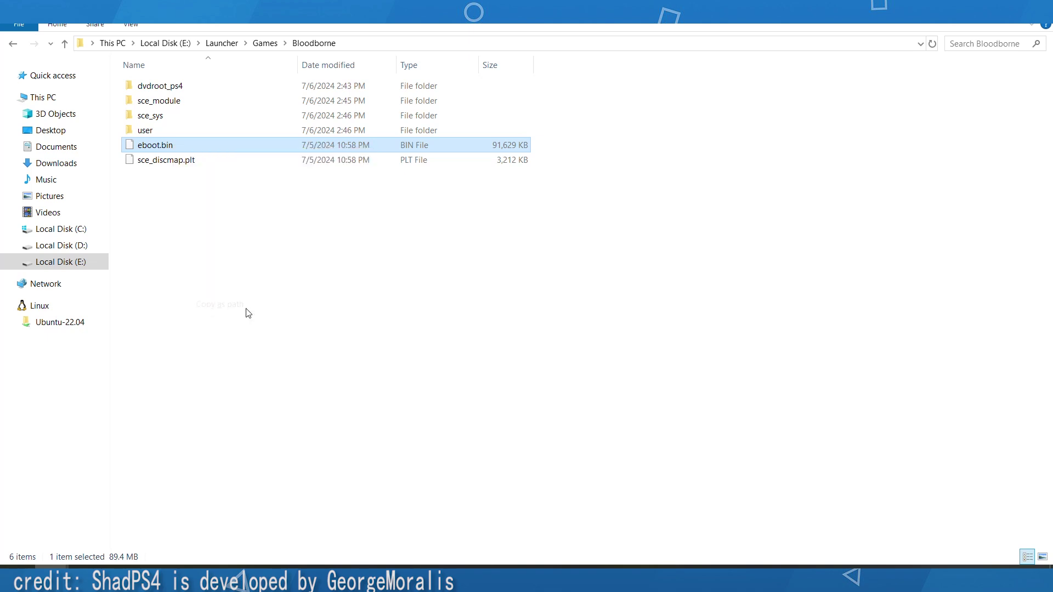
{"action": "left_click", "coordinate": [51, 578]}
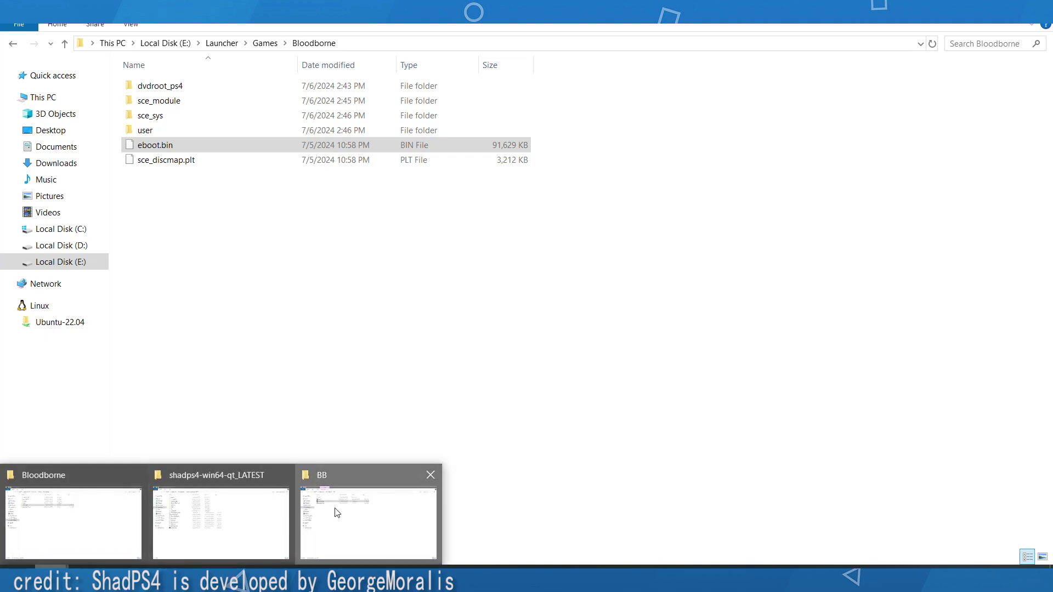
{"action": "left_click", "coordinate": [335, 509]}
{"action": "left_click", "coordinate": [206, 571]}
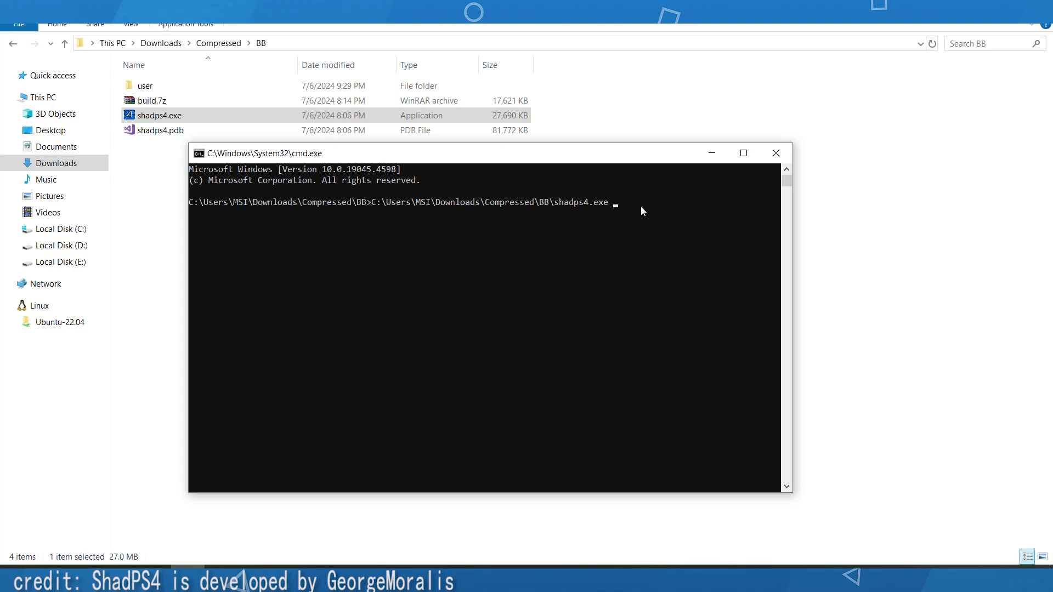
Launch shadps4.exe with the pasted Bloodborne eboot.bin path, then move the shadPS4 game window aside.
{"action": "key", "text": "ctrl+v"}
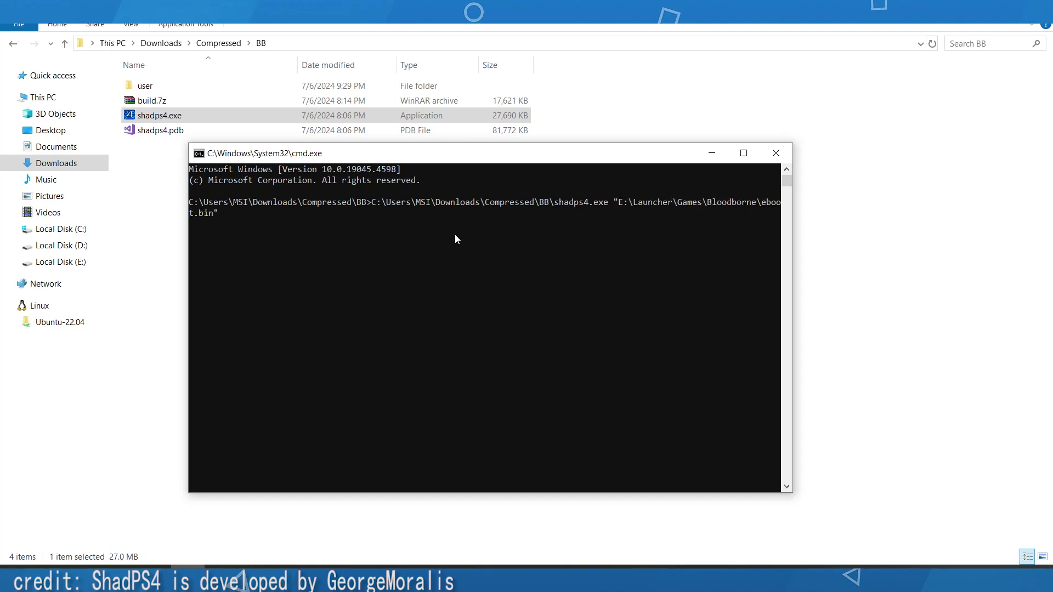
{"action": "key", "text": "Return"}
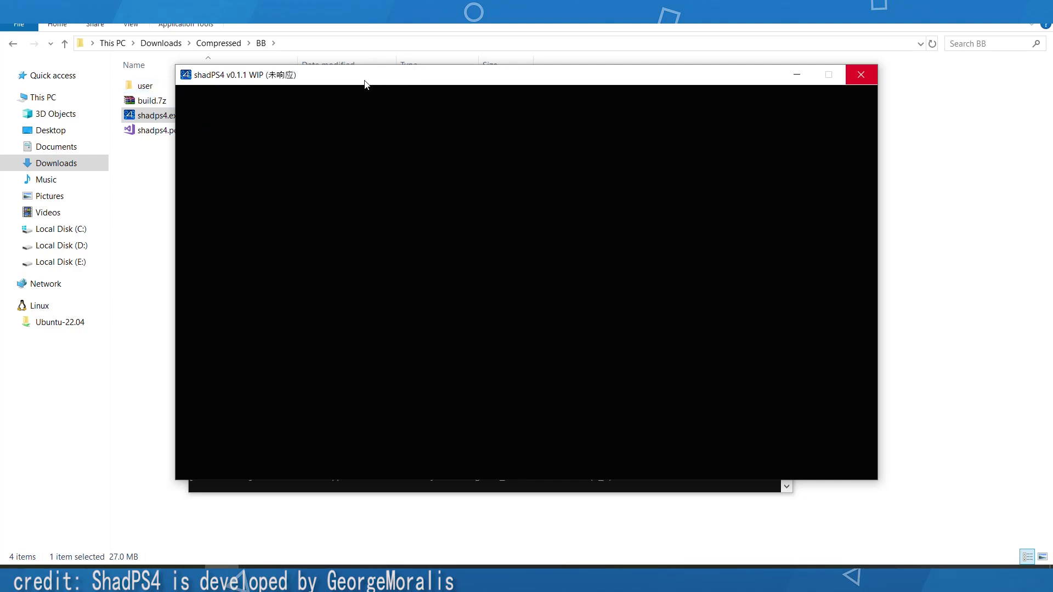
{"action": "left_click_drag", "start_coordinate": [341, 77], "coordinate": [394, 38]}
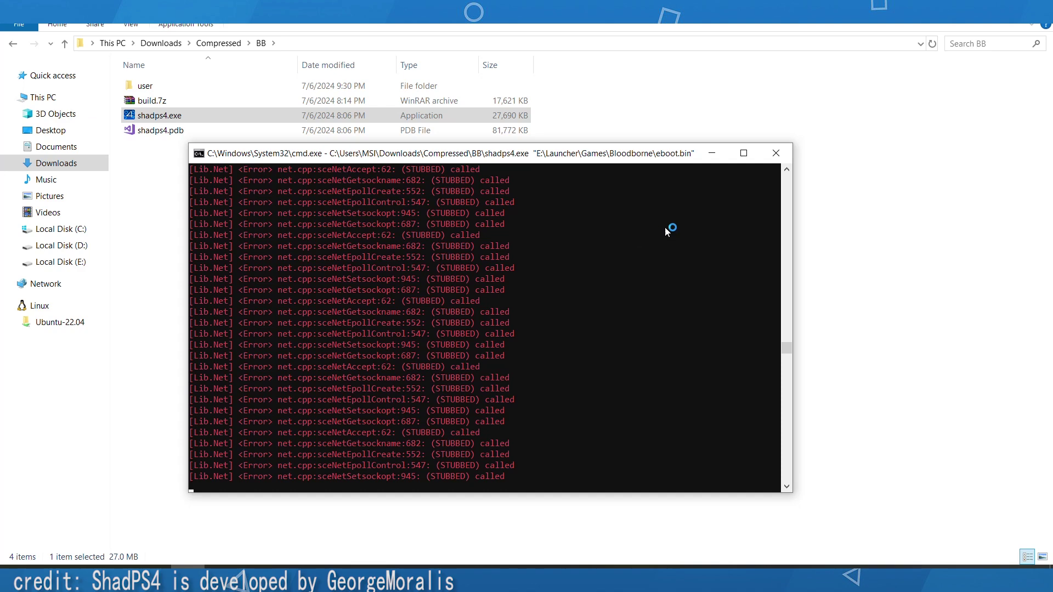
Close the emulator console and open config.toml from the user folder in Notepad.
{"action": "left_click", "coordinate": [776, 153]}
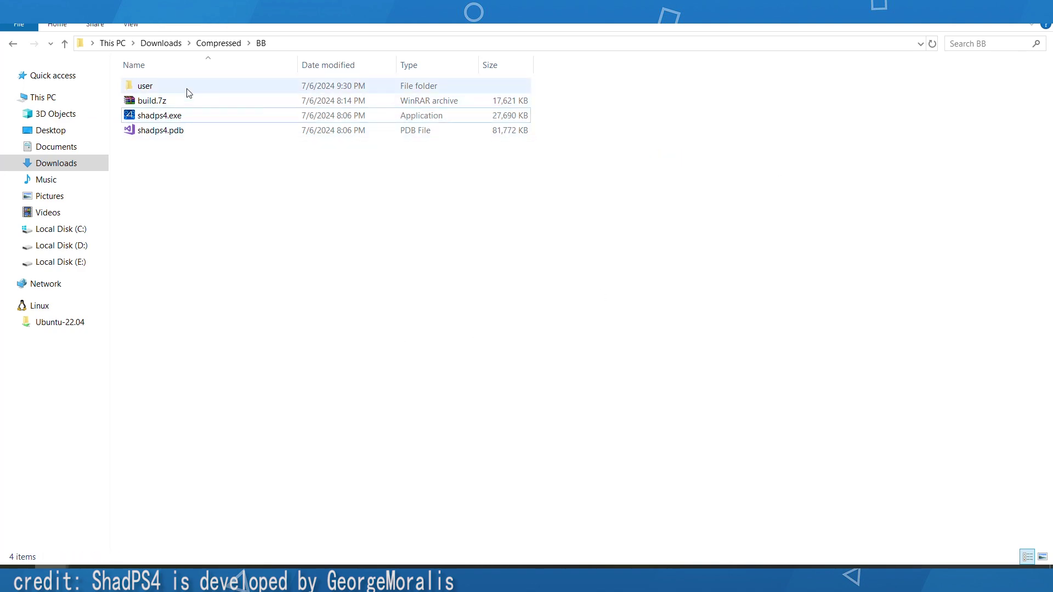
{"action": "left_click", "coordinate": [159, 89]}
{"action": "double_click", "coordinate": [159, 89]}
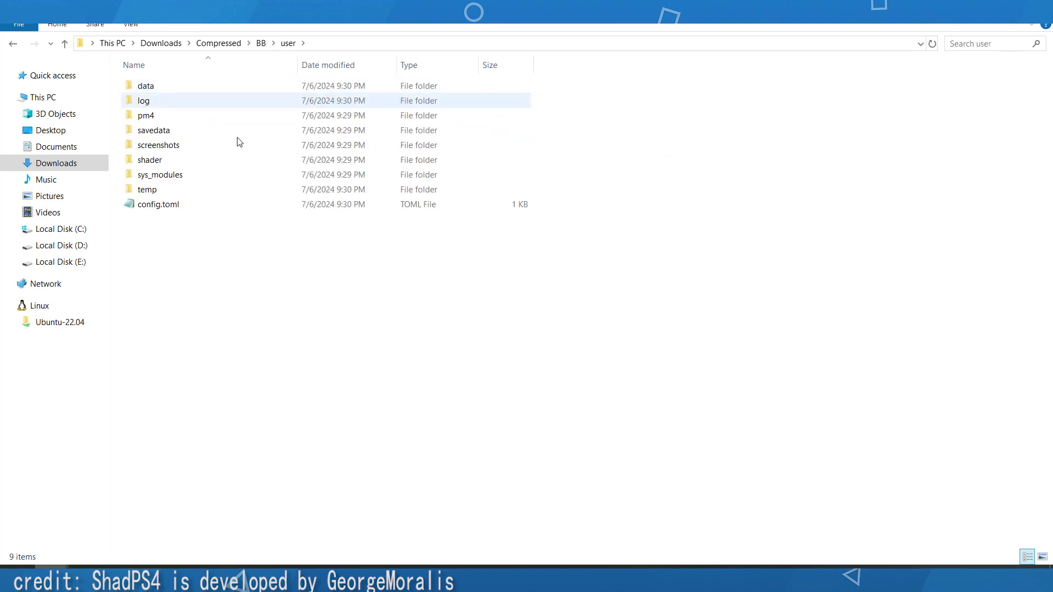
{"action": "left_click", "coordinate": [164, 206]}
{"action": "double_click", "coordinate": [194, 206]}
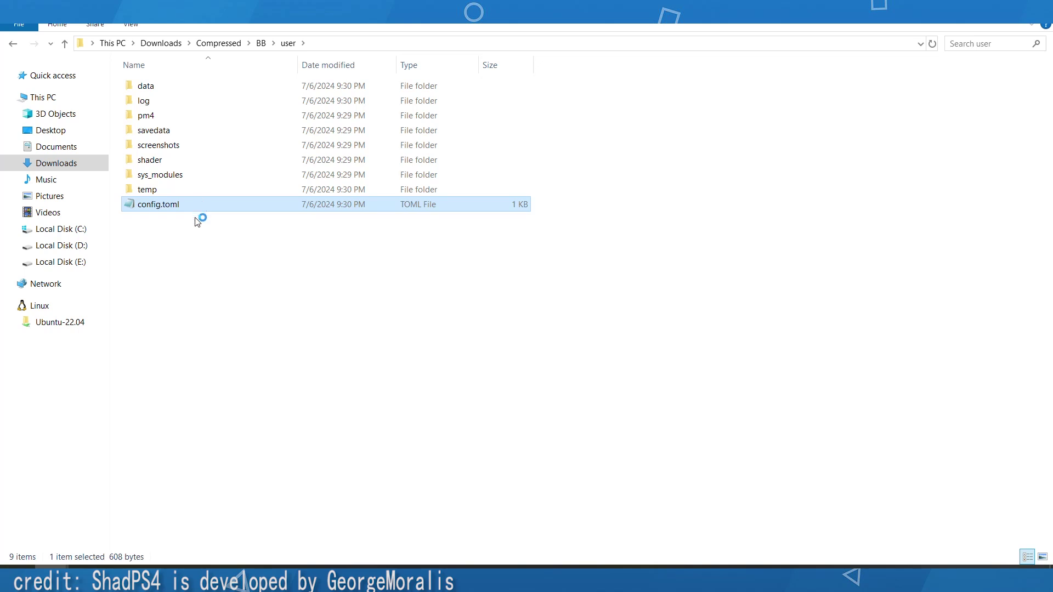
Set showSplash to false, dumpShaders and Vulkan validation to true, then save and close config.toml.
{"action": "left_click_drag", "start_coordinate": [366, 169], "coordinate": [399, 171]}
{"action": "type", "text": "f"}
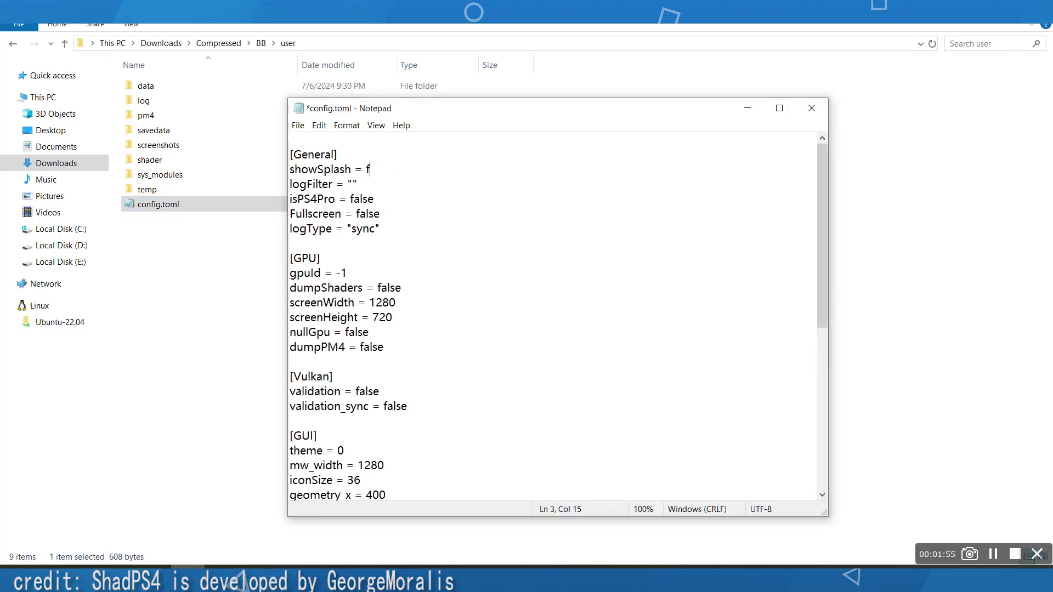
{"action": "type", "text": "alse"}
{"action": "left_click_drag", "start_coordinate": [377, 287], "coordinate": [414, 285]}
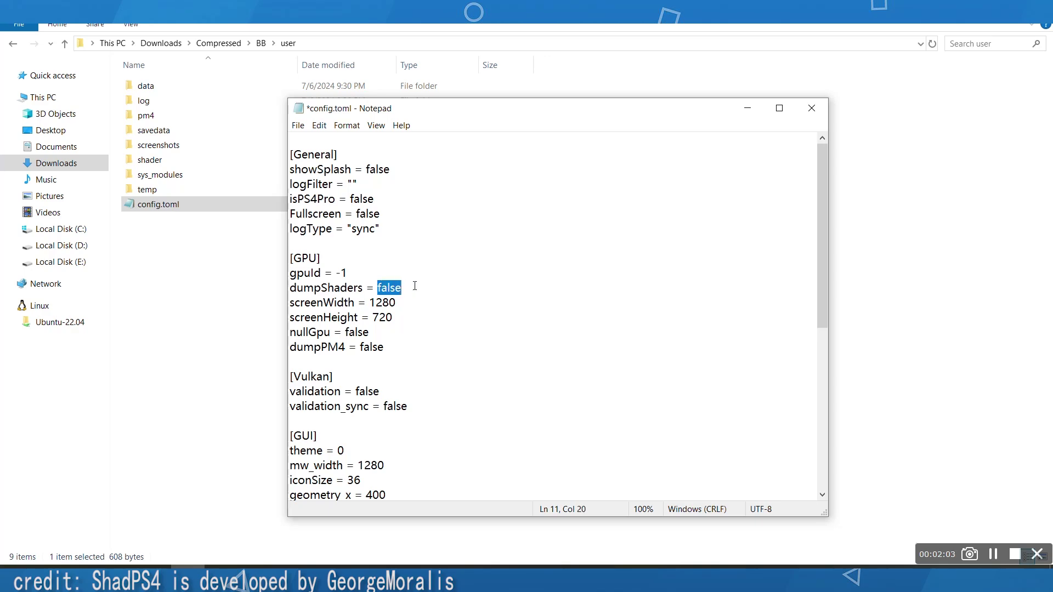
{"action": "type", "text": "true"}
{"action": "left_click_drag", "start_coordinate": [355, 391], "coordinate": [395, 389]}
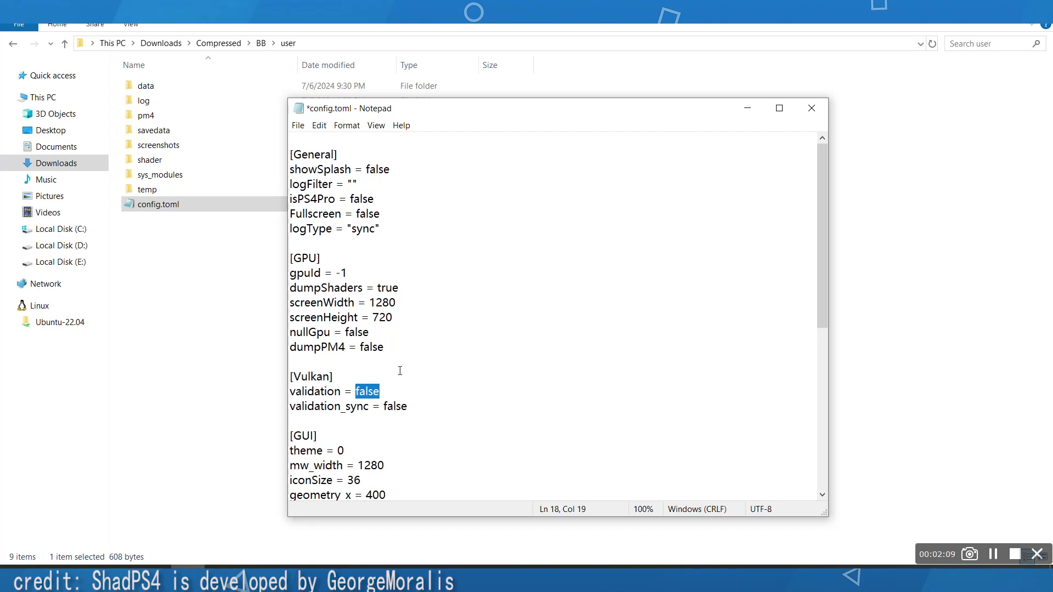
{"action": "type", "text": "true"}
{"action": "left_click", "coordinate": [297, 125]}
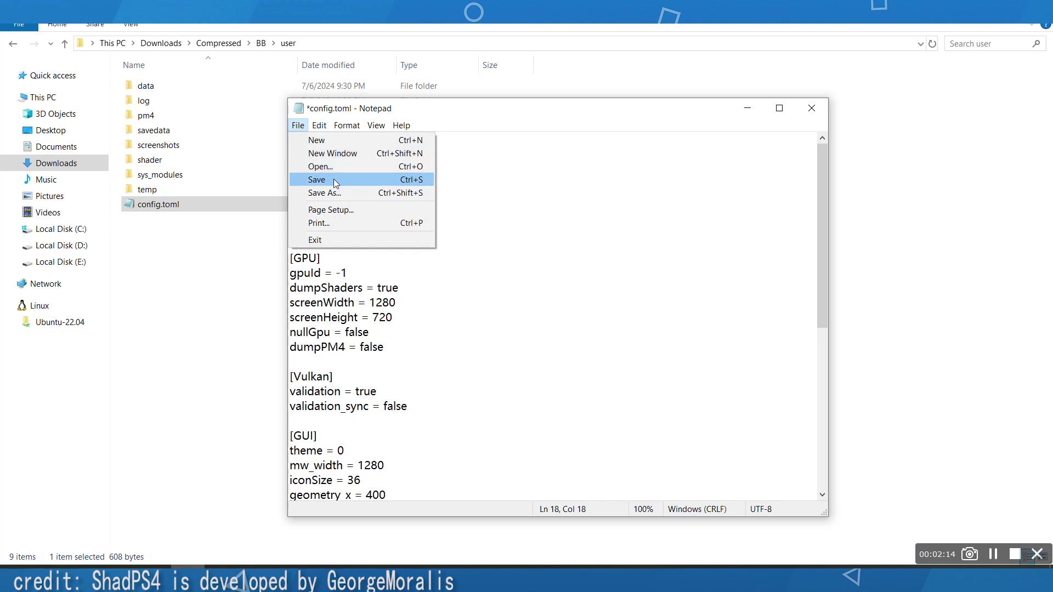
{"action": "left_click", "coordinate": [333, 178]}
{"action": "left_click", "coordinate": [812, 108]}
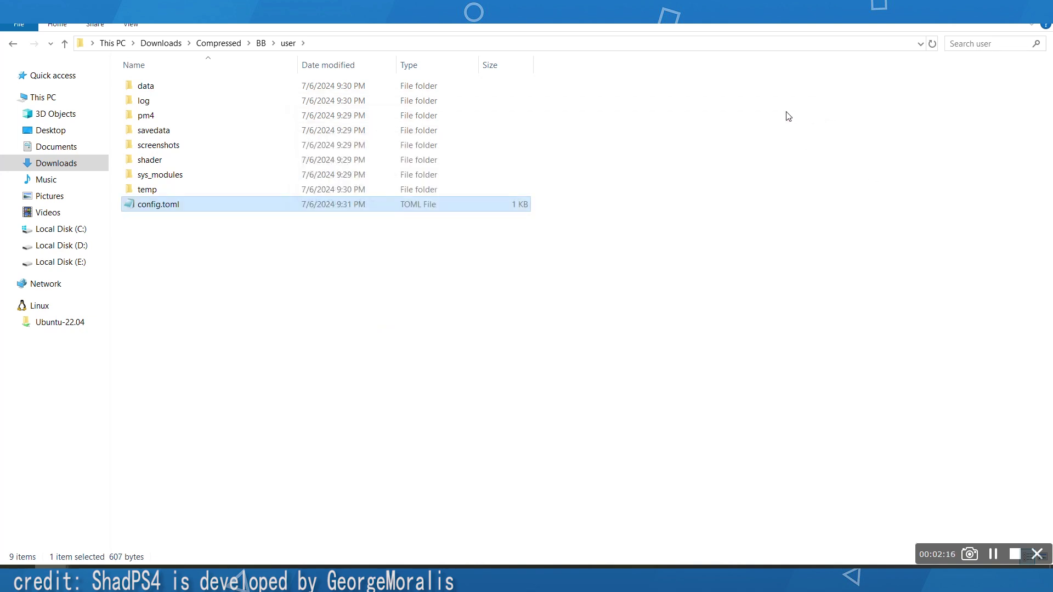
Open a Command Prompt in the BB folder by typing cmd in its address bar.
{"action": "left_click", "coordinate": [52, 580]}
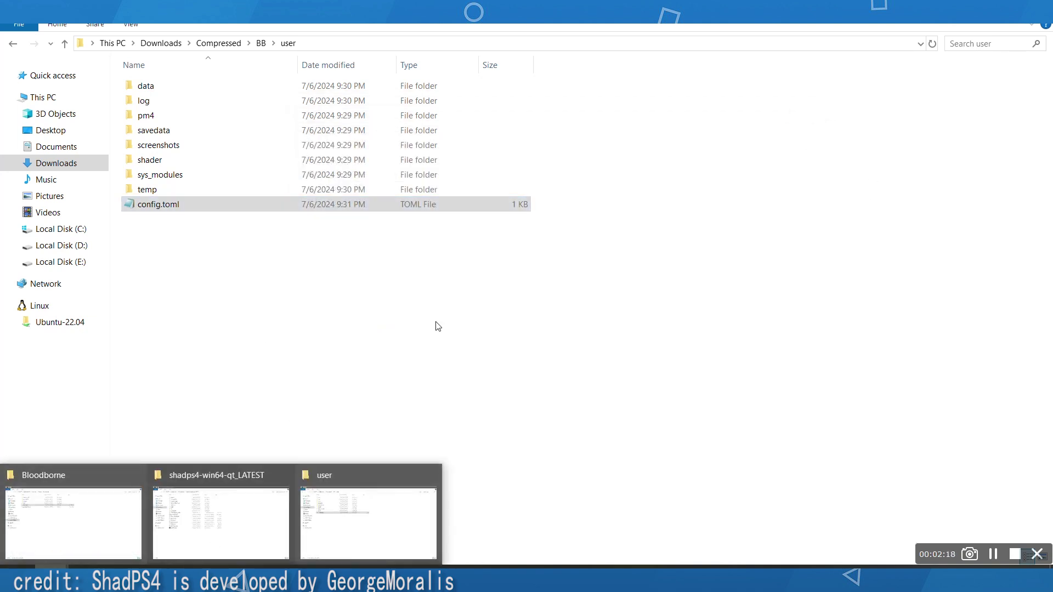
{"action": "left_click", "coordinate": [261, 43]}
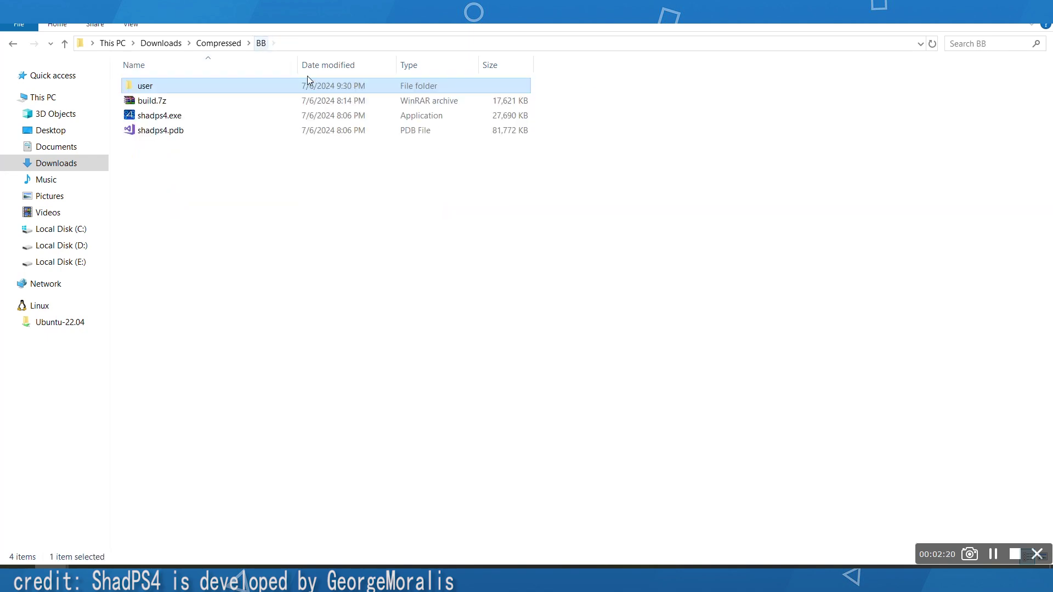
{"action": "left_click", "coordinate": [336, 40]}
{"action": "type", "text": "cmd"}
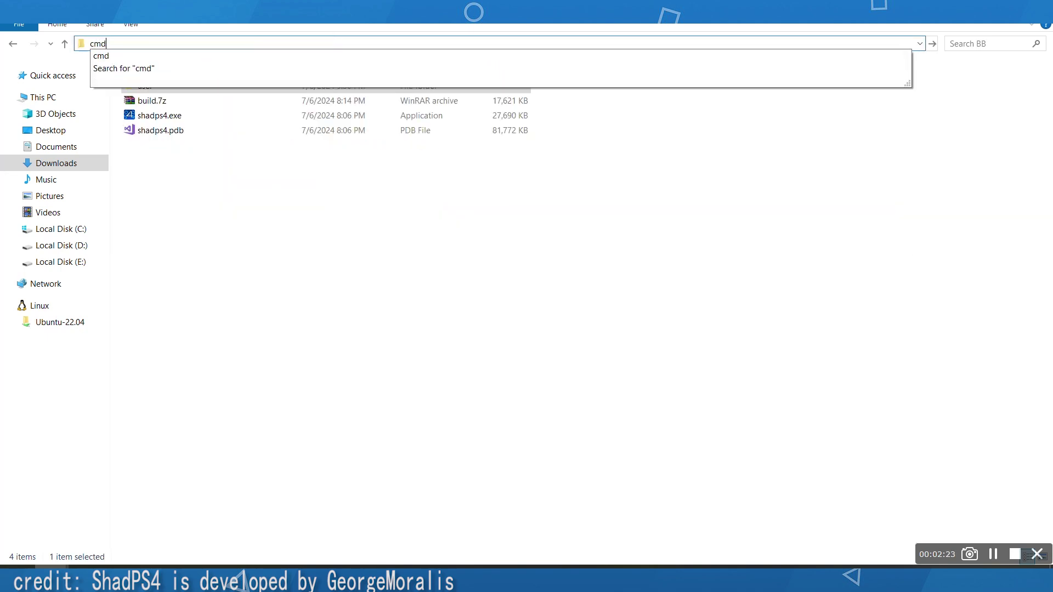
{"action": "key", "text": "Return"}
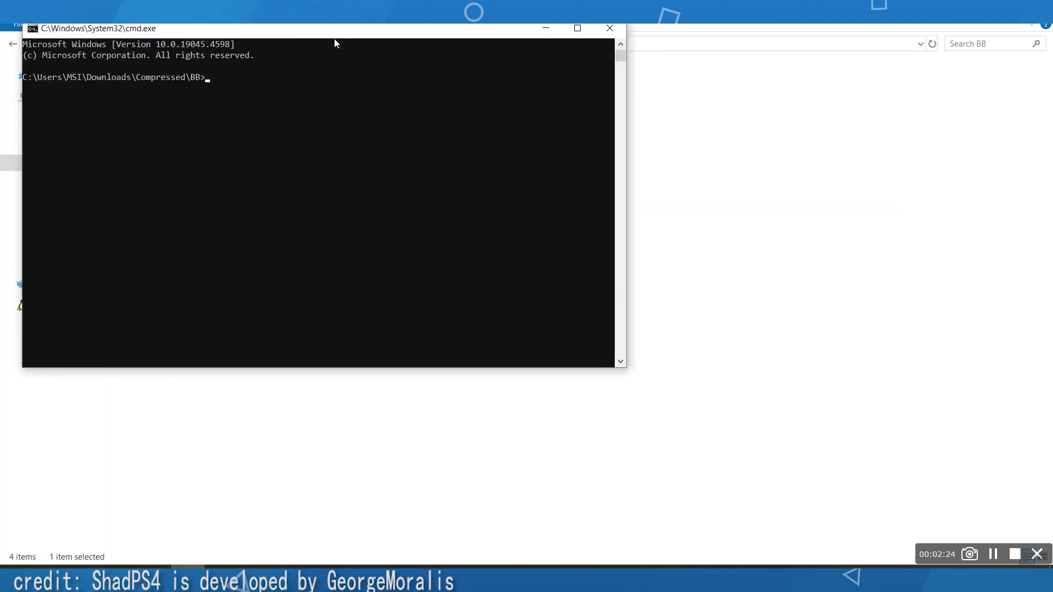
Enter shadps4.exe followed by the eboot.bin path pasted from clipboard history.
{"action": "left_click_drag", "start_coordinate": [221, 18], "coordinate": [371, 173]}
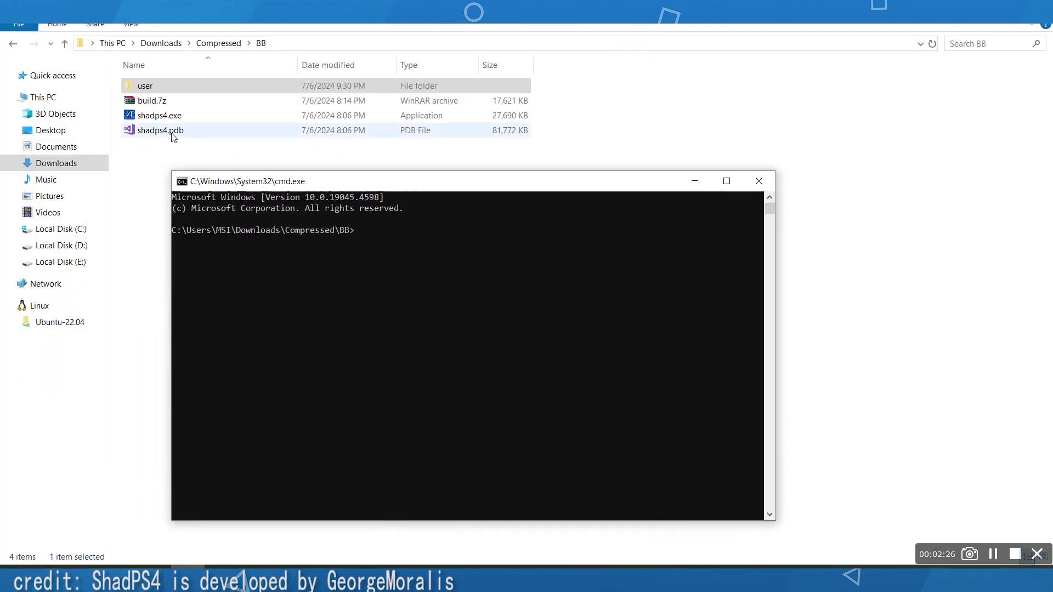
{"action": "left_click_drag", "start_coordinate": [165, 117], "coordinate": [445, 244]}
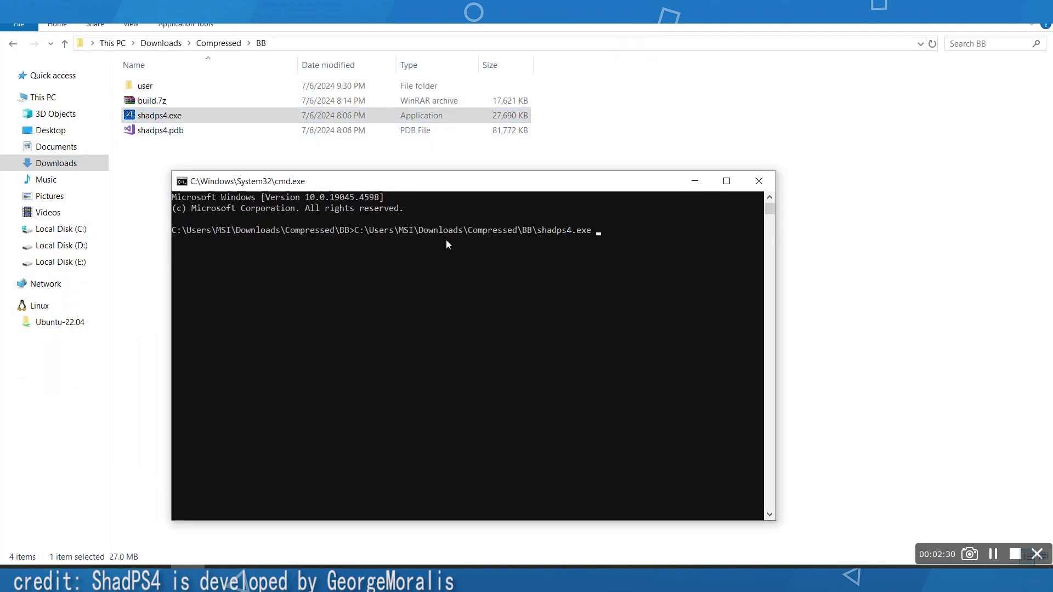
{"action": "key", "text": "super+v"}
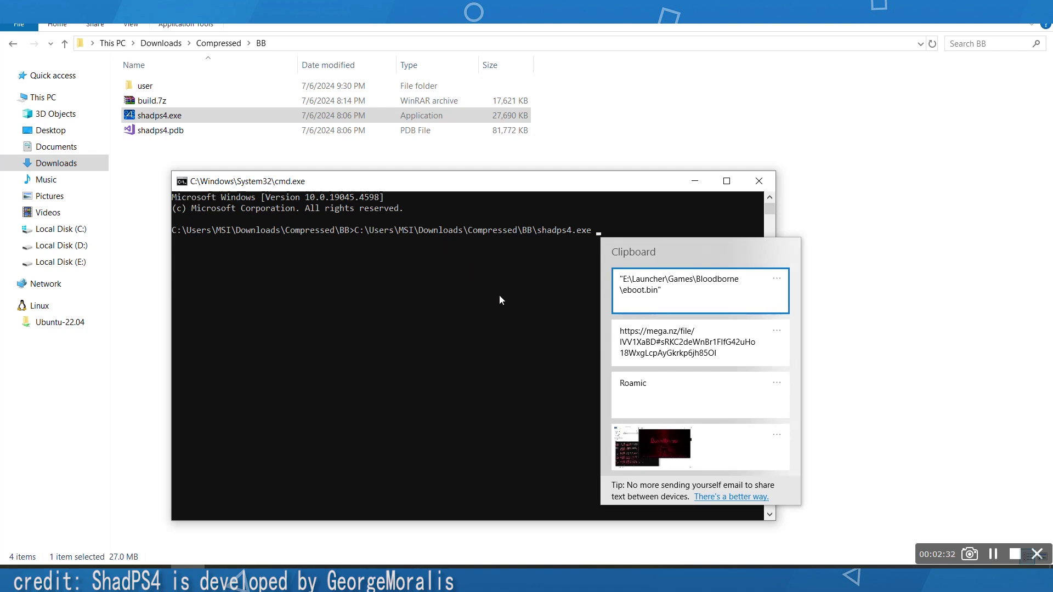
{"action": "left_click", "coordinate": [664, 292]}
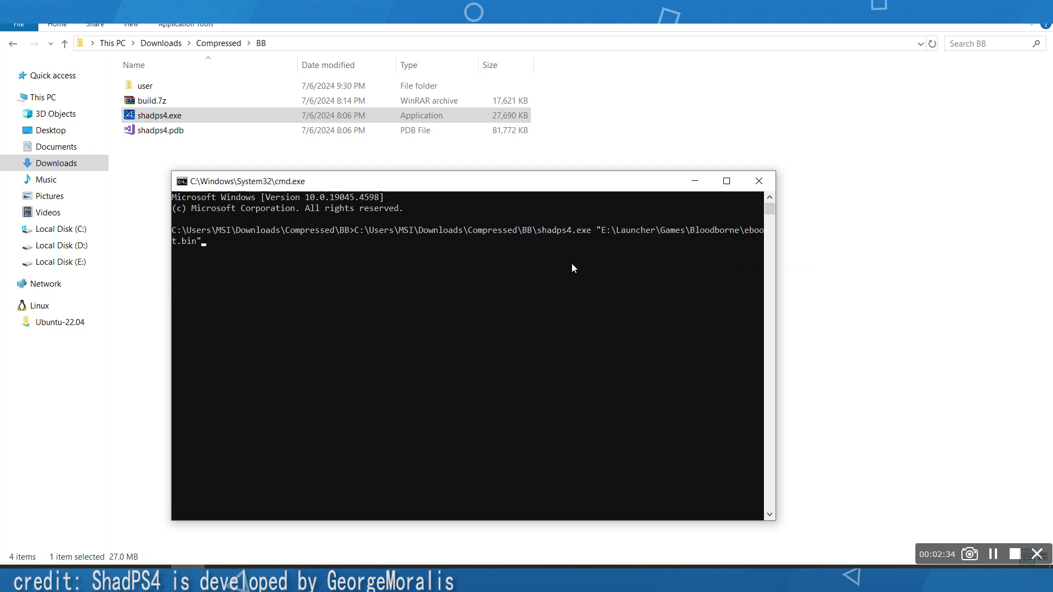
Run shadps4.exe on the Bloodborne eboot.bin, opening the shadPS4 v0.1.1 WIP window.
{"action": "key", "text": "Return"}
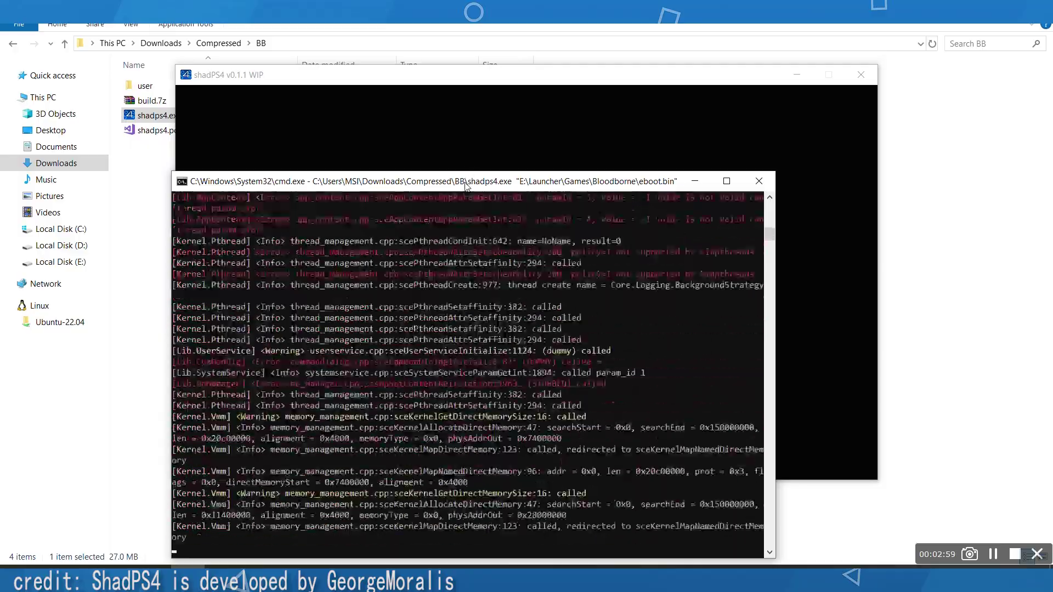
Move the console log left and the game window up-right while Bloodborne boots to its title screen.
{"action": "left_click_drag", "start_coordinate": [462, 184], "coordinate": [306, 129]}
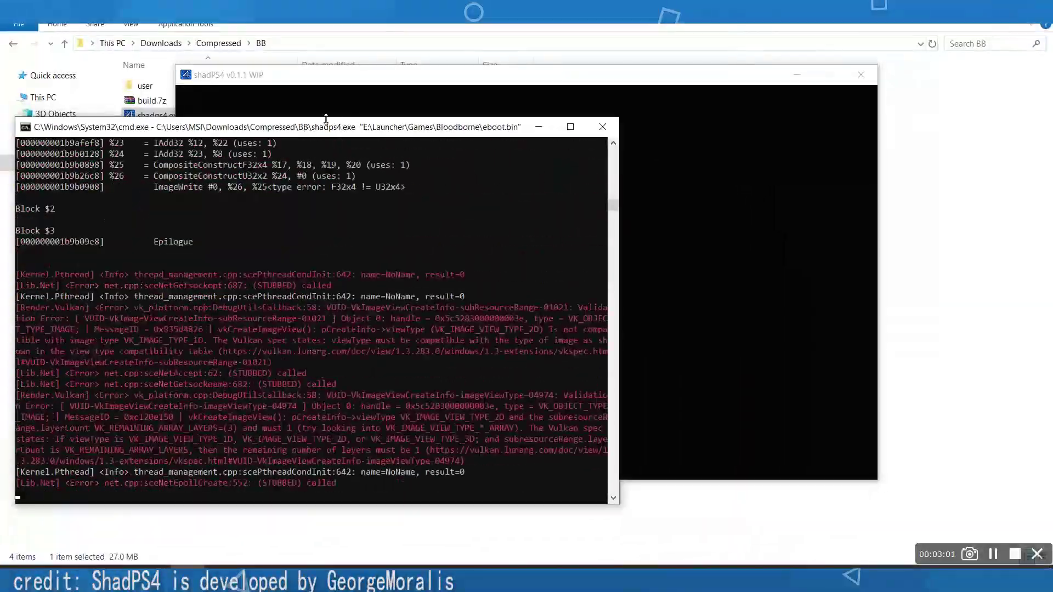
{"action": "left_click_drag", "start_coordinate": [578, 76], "coordinate": [655, 66]}
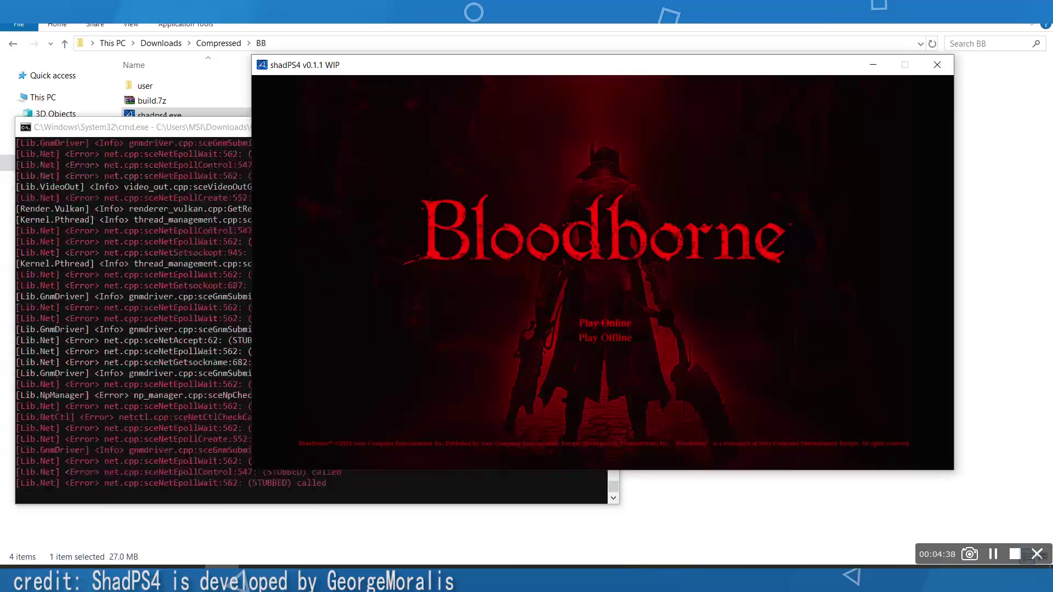
{"action": "key", "text": "KP_2"}
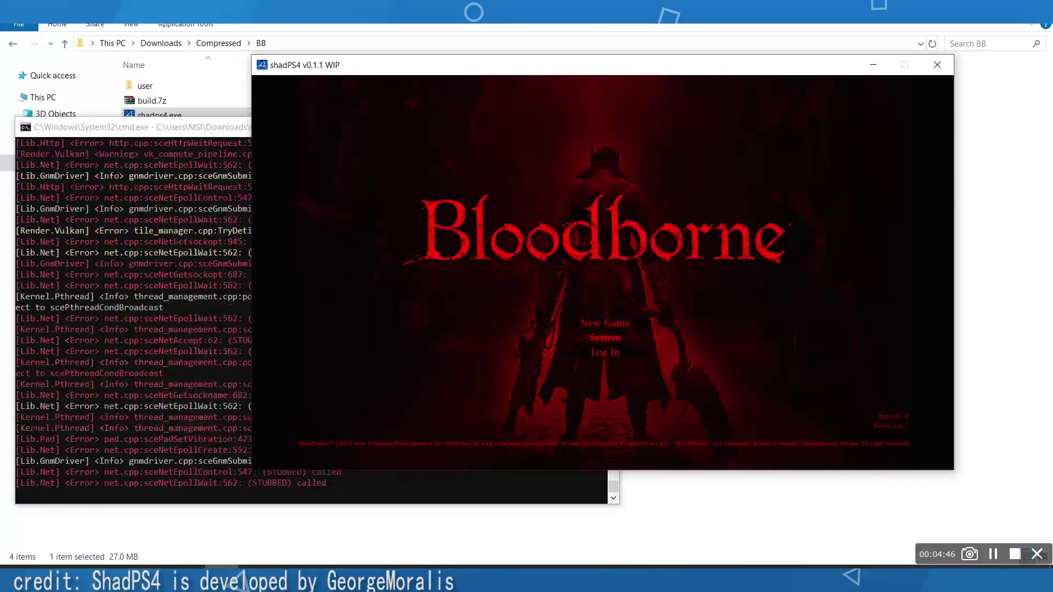
{"action": "key", "text": "KP_2"}
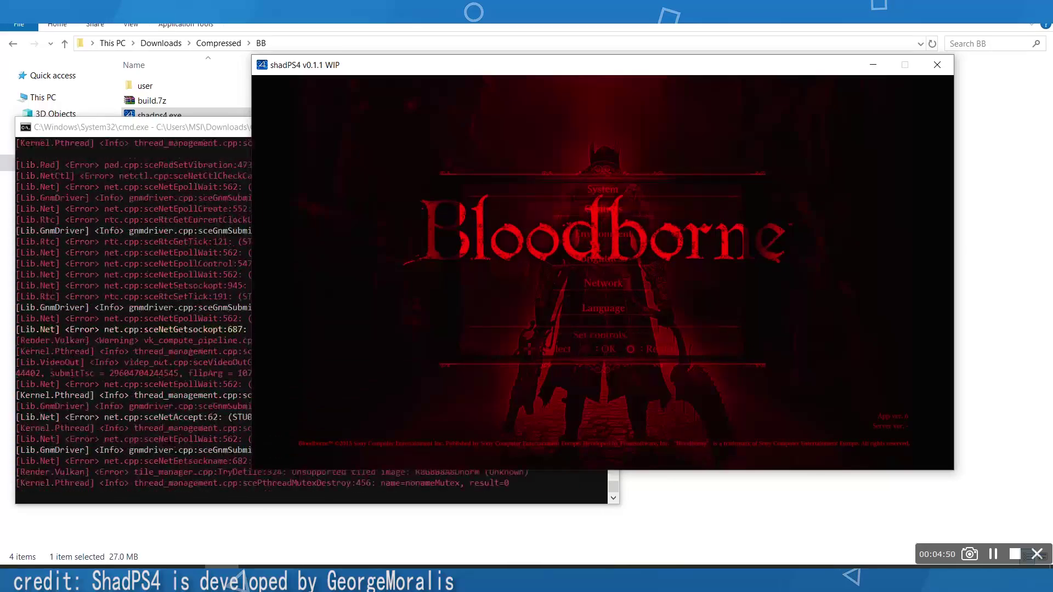
{"action": "key", "text": "Down"}
{"action": "key", "text": "Down"}
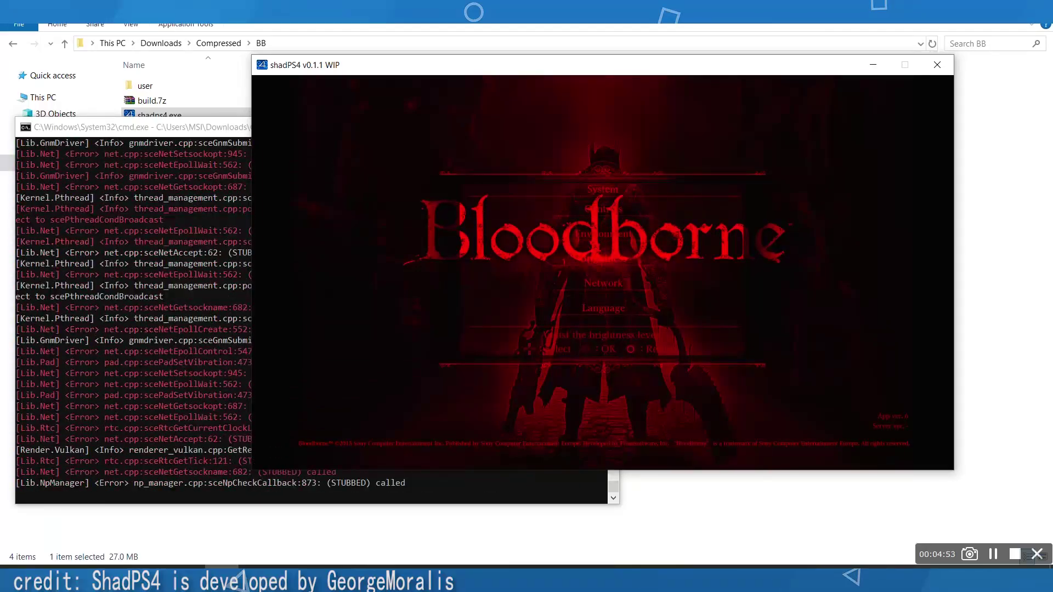
{"action": "key", "text": "Down"}
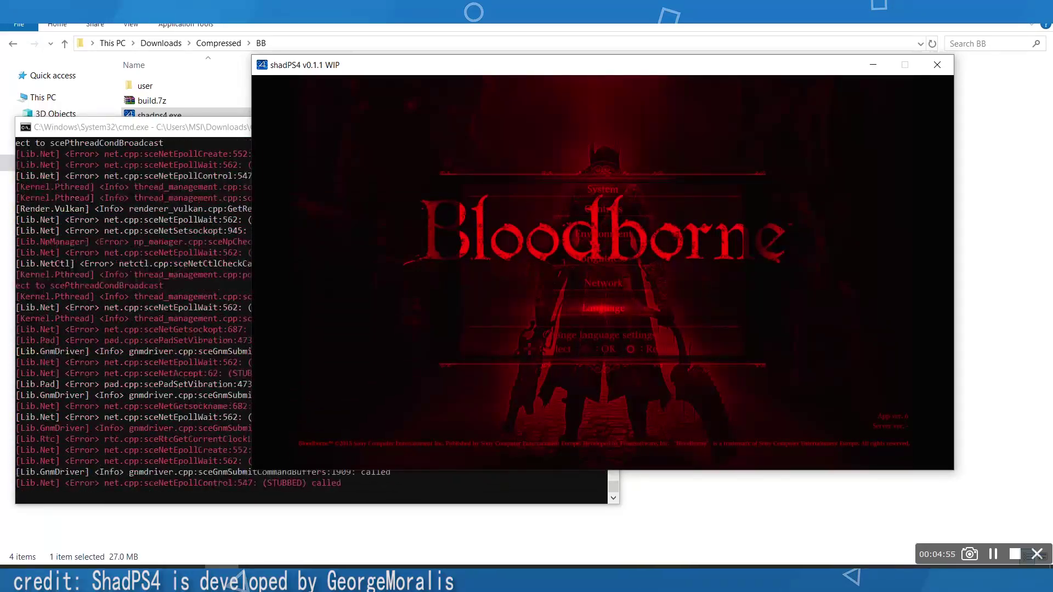
{"action": "key", "text": "Up"}
{"action": "key", "text": "Up"}
{"action": "key", "text": "Up"}
{"action": "key", "text": "Up"}
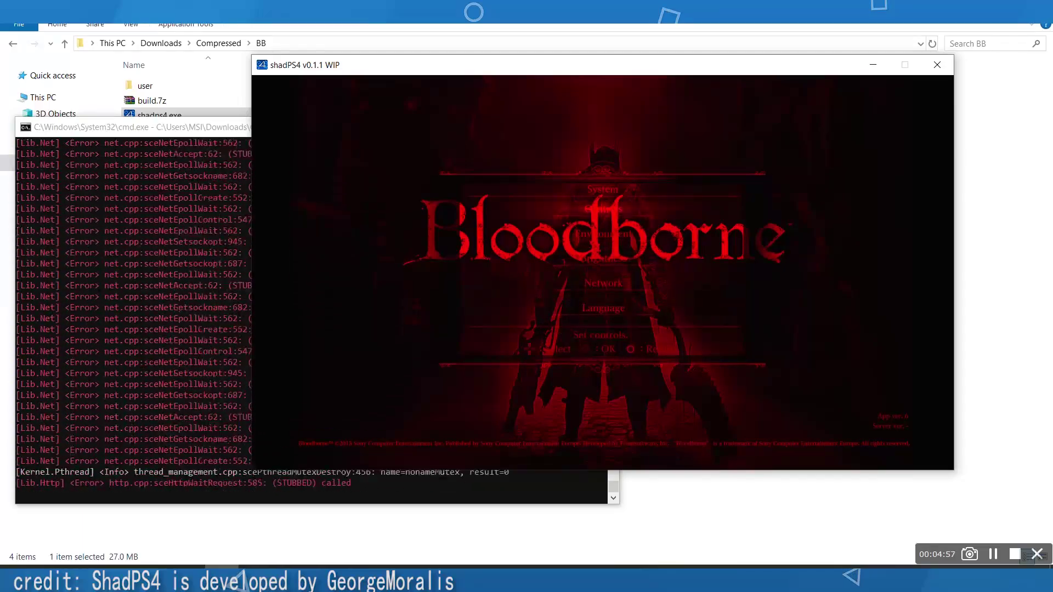
{"action": "key", "text": "Return"}
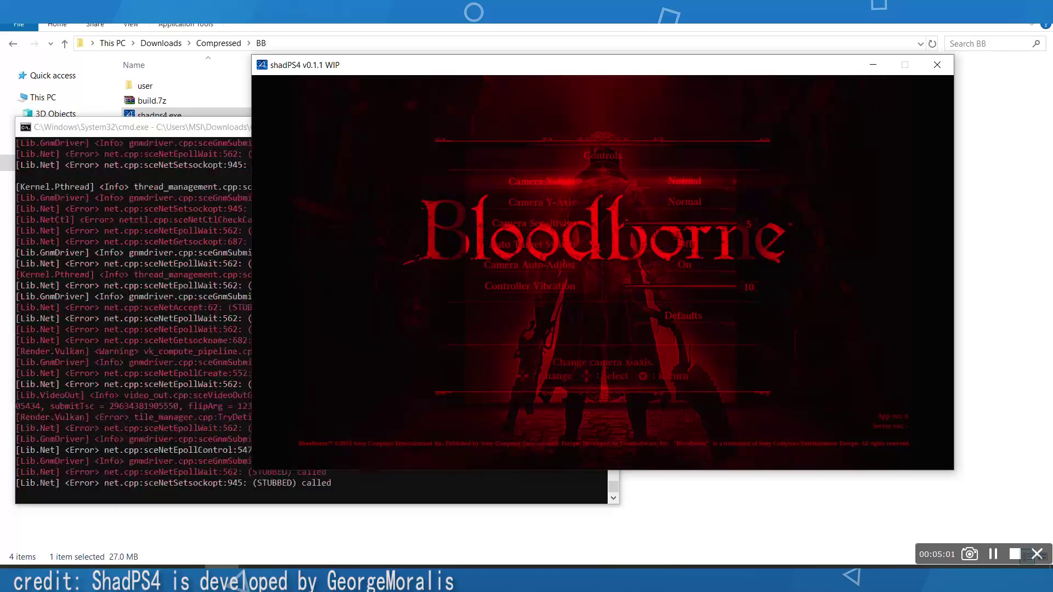
{"action": "key", "text": "Down"}
{"action": "key", "text": "Down"}
{"action": "key", "text": "Down"}
{"action": "key", "text": "Down"}
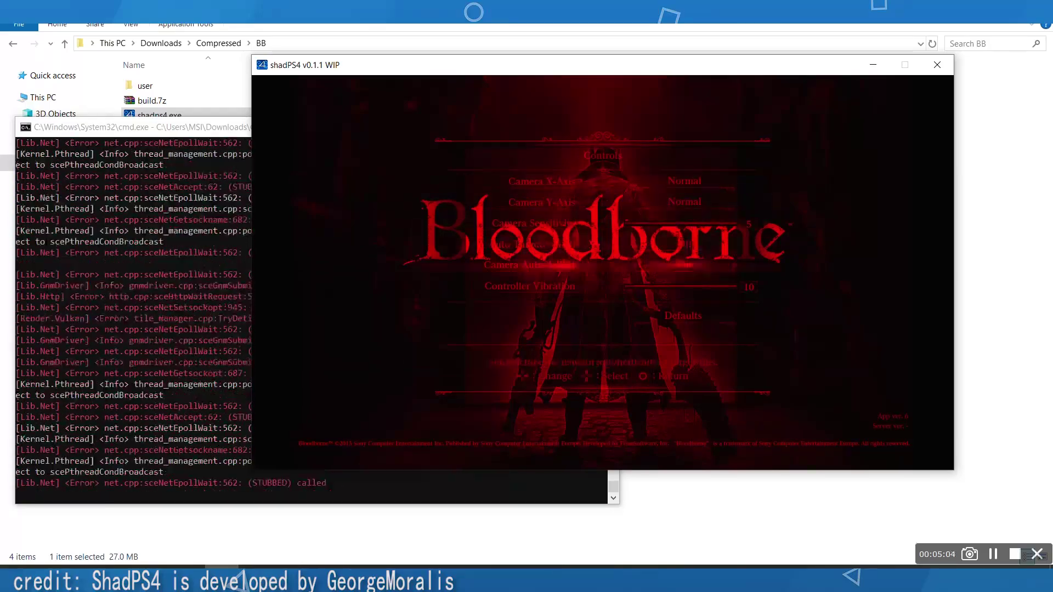
{"action": "key", "text": "Down"}
{"action": "key", "text": "Left"}
{"action": "key", "text": "Left"}
{"action": "key", "text": "Left"}
{"action": "key", "text": "Left"}
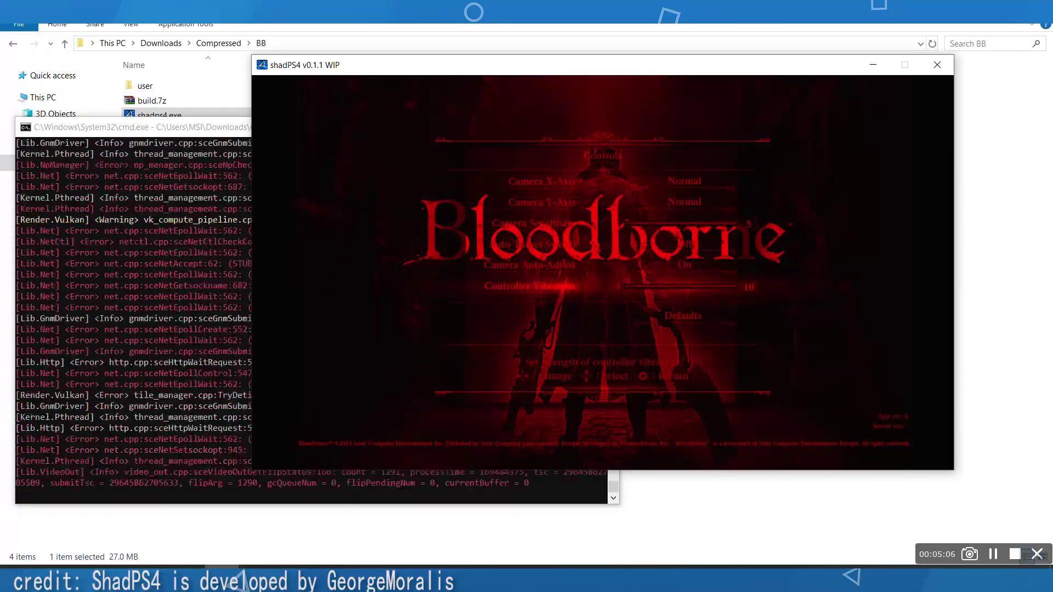
{"action": "key", "text": "Right"}
{"action": "key", "text": "Right"}
{"action": "key", "text": "Right"}
{"action": "key", "text": "Right"}
{"action": "key", "text": "Down"}
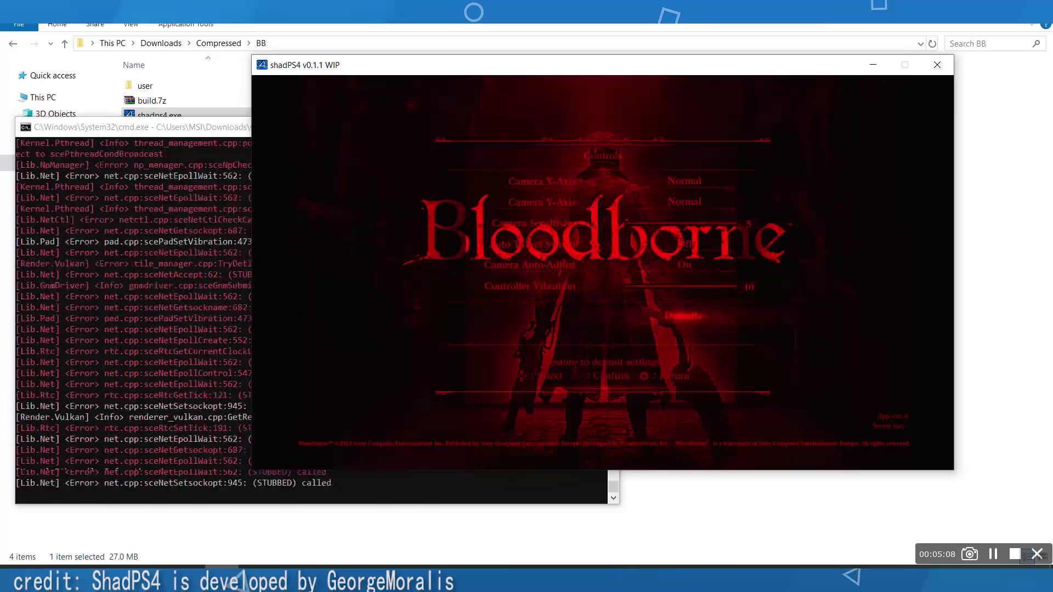
{"action": "key", "text": "KP_6"}
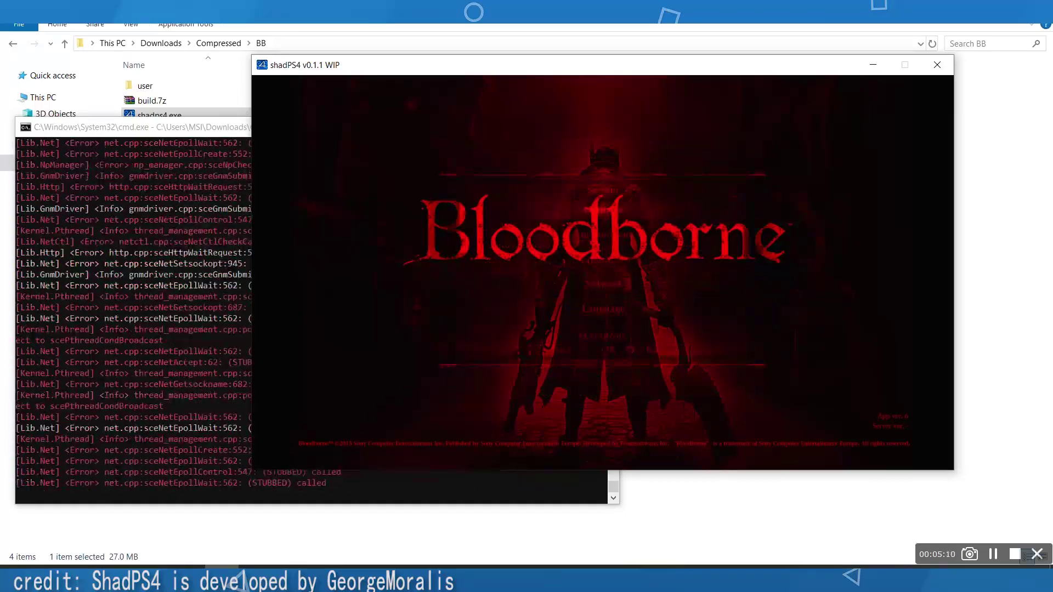
{"action": "key", "text": "Down"}
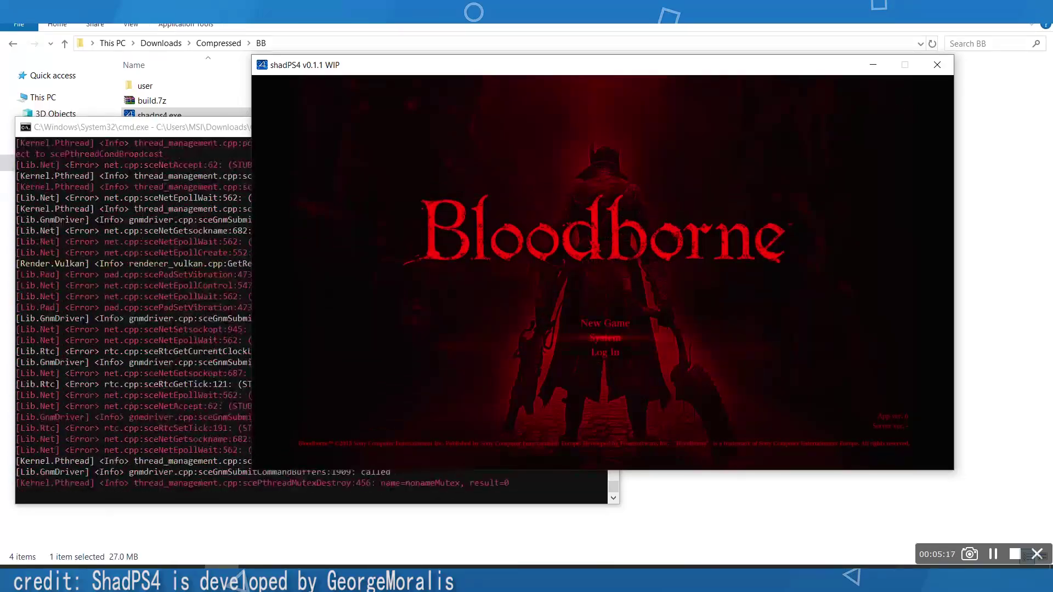
Start a new Bloodborne game and set brightness to 9.
{"action": "key", "text": "Up"}
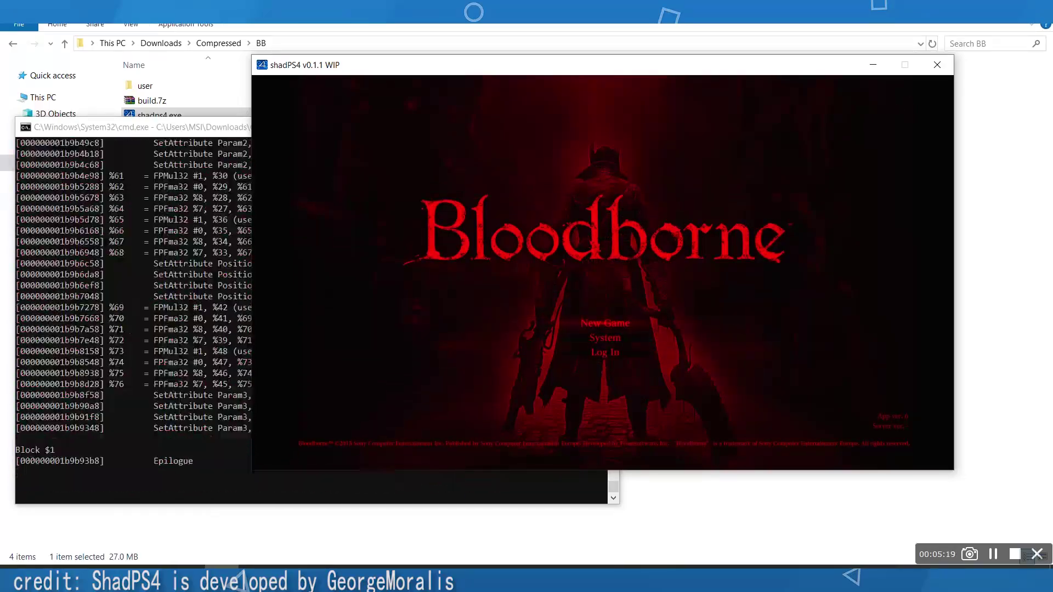
{"action": "key", "text": "KP_2"}
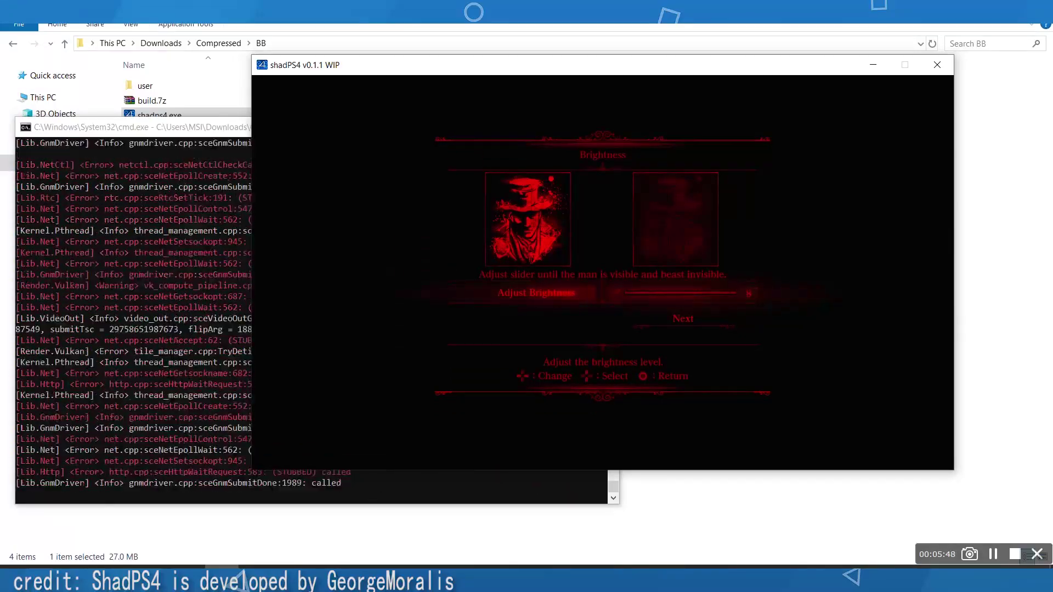
{"action": "key", "text": "KP_4"}
{"action": "key", "text": "Right"}
{"action": "key", "text": "Down"}
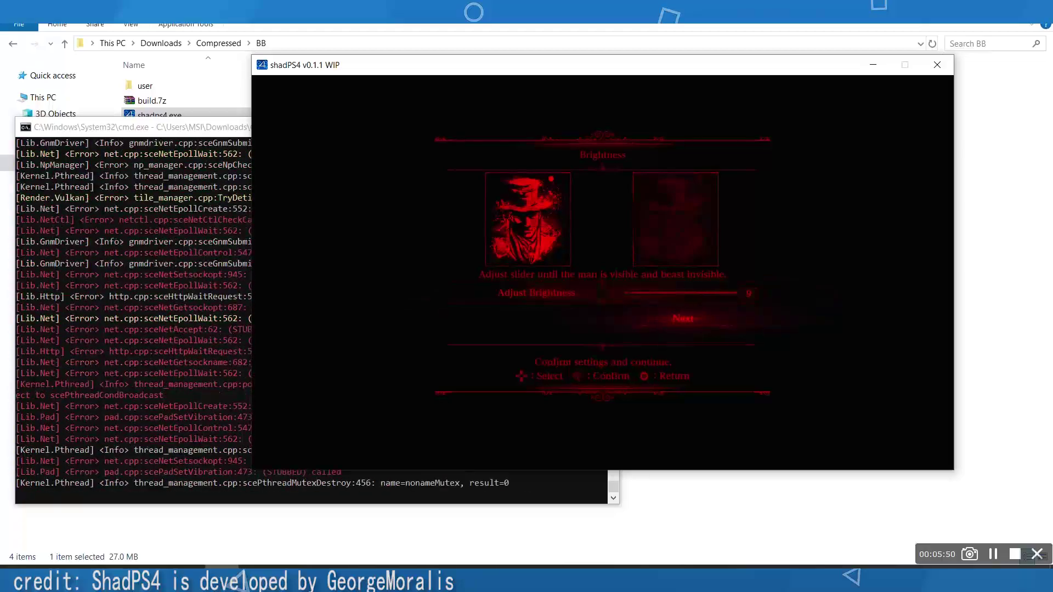
{"action": "key", "text": "KP_2"}
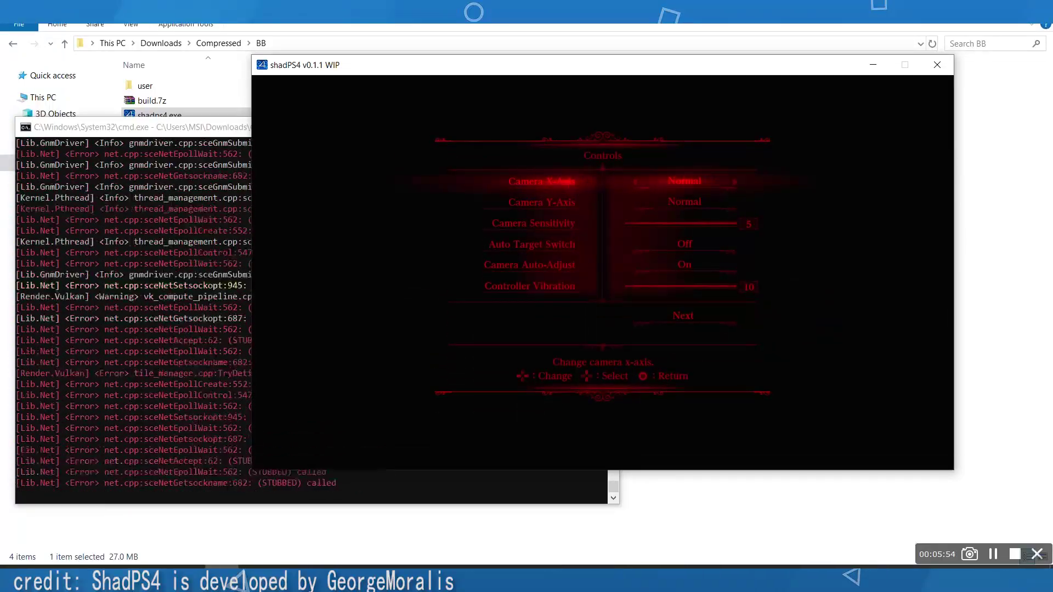
Lower camera sensitivity to 4 and continue to the Contract screen, moving down to Age.
{"action": "key", "text": "Down"}
{"action": "key", "text": "Down"}
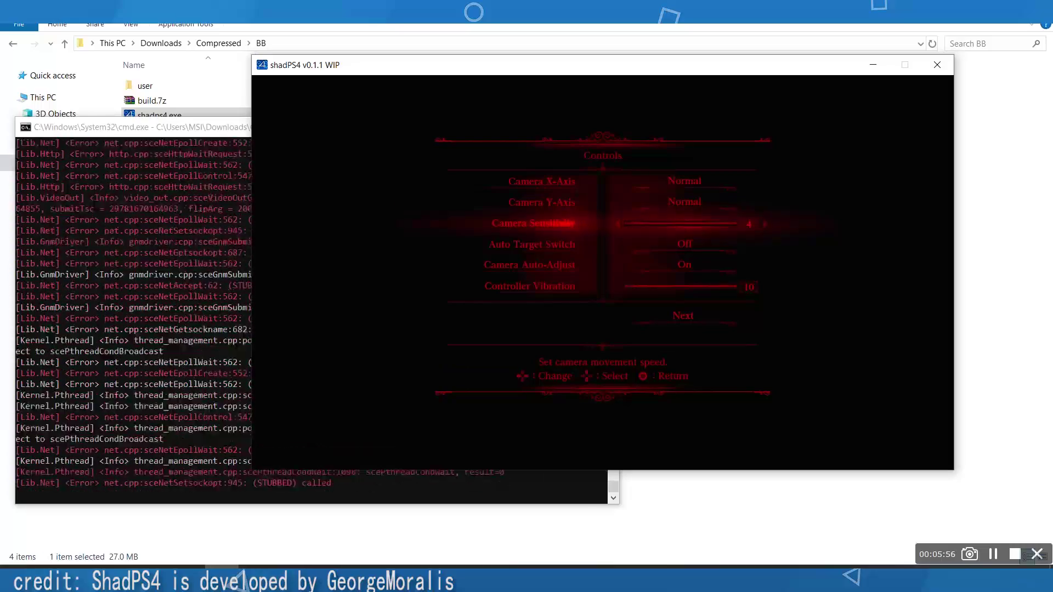
{"action": "key", "text": "Left"}
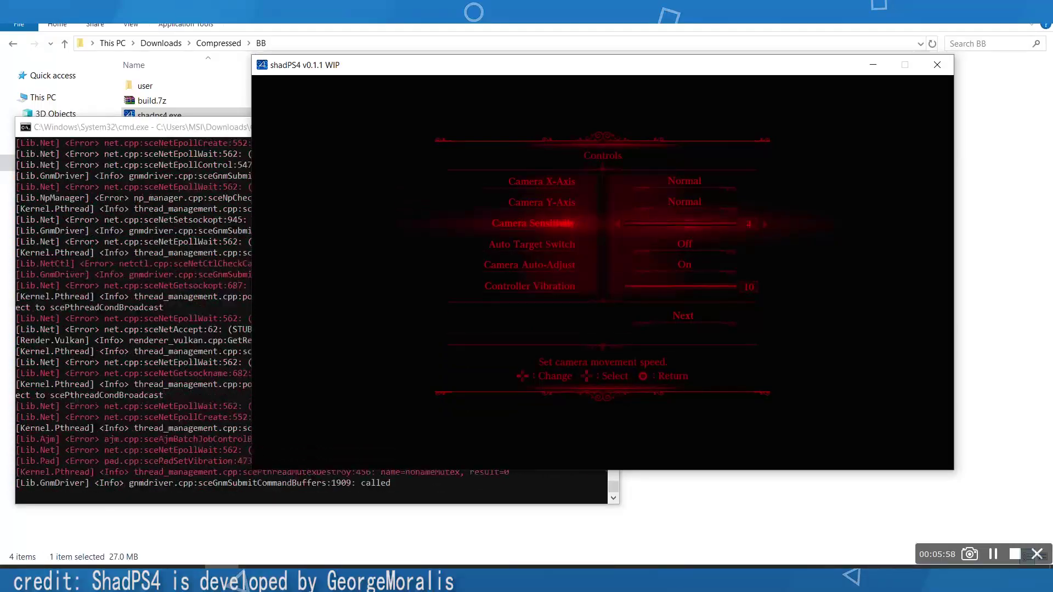
{"action": "key", "text": "Down"}
{"action": "key", "text": "Down"}
{"action": "key", "text": "Down"}
{"action": "key", "text": "Down"}
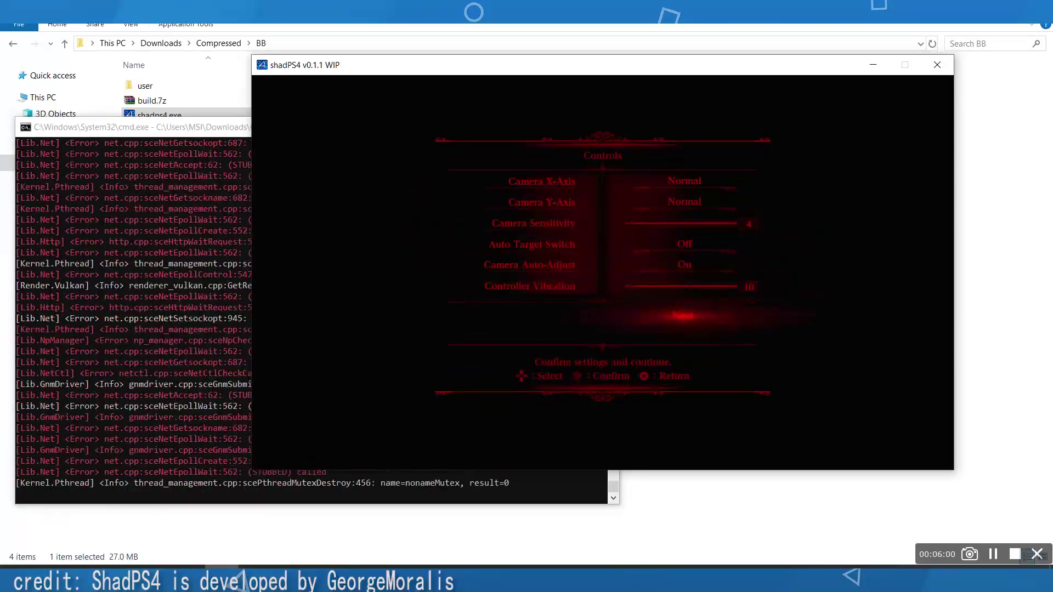
{"action": "key", "text": "Return"}
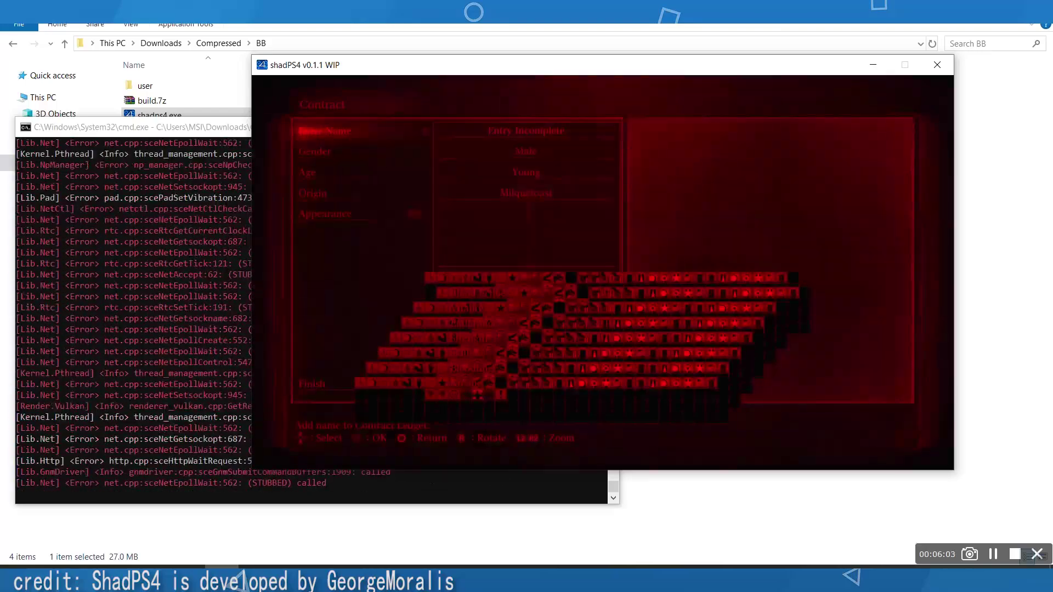
{"action": "key", "text": "Down"}
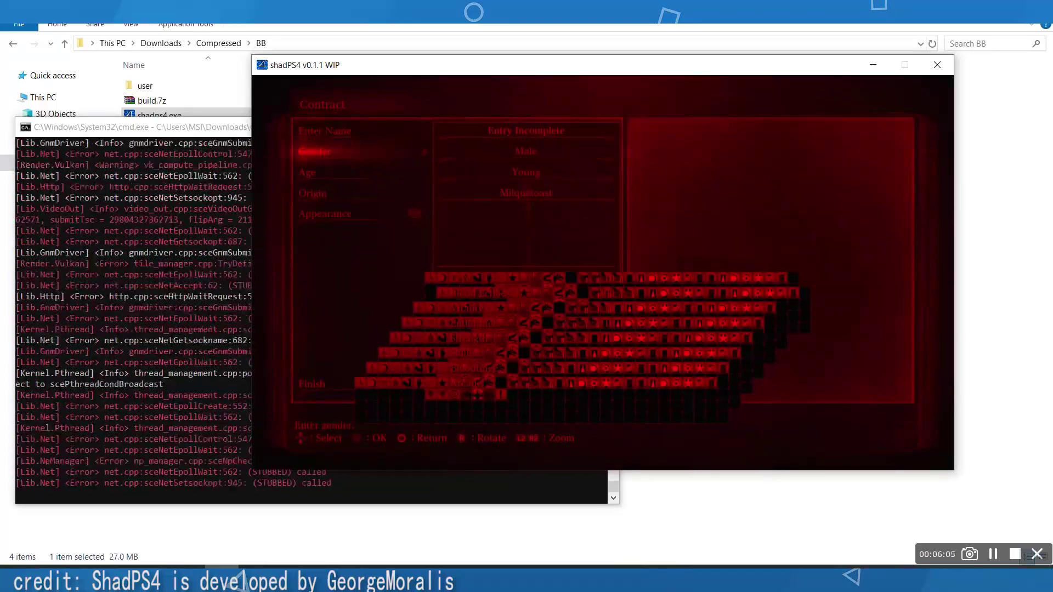
{"action": "key", "text": "Down"}
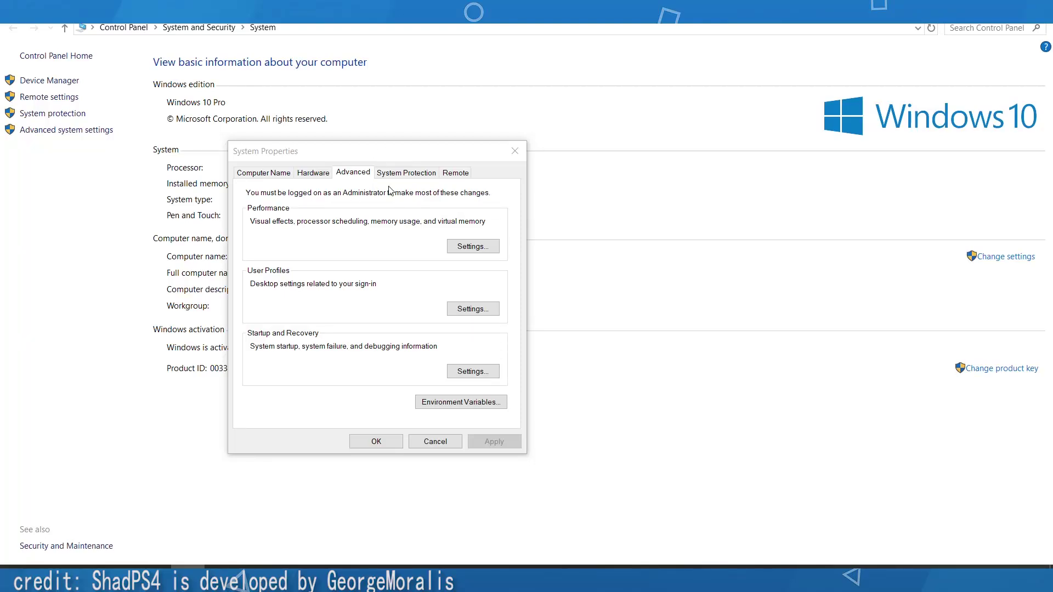
Switch drive C:'s paging file from custom 8192 MB to system managed size in Virtual Memory.
{"action": "left_click", "coordinate": [473, 246]}
{"action": "left_click", "coordinate": [330, 158]}
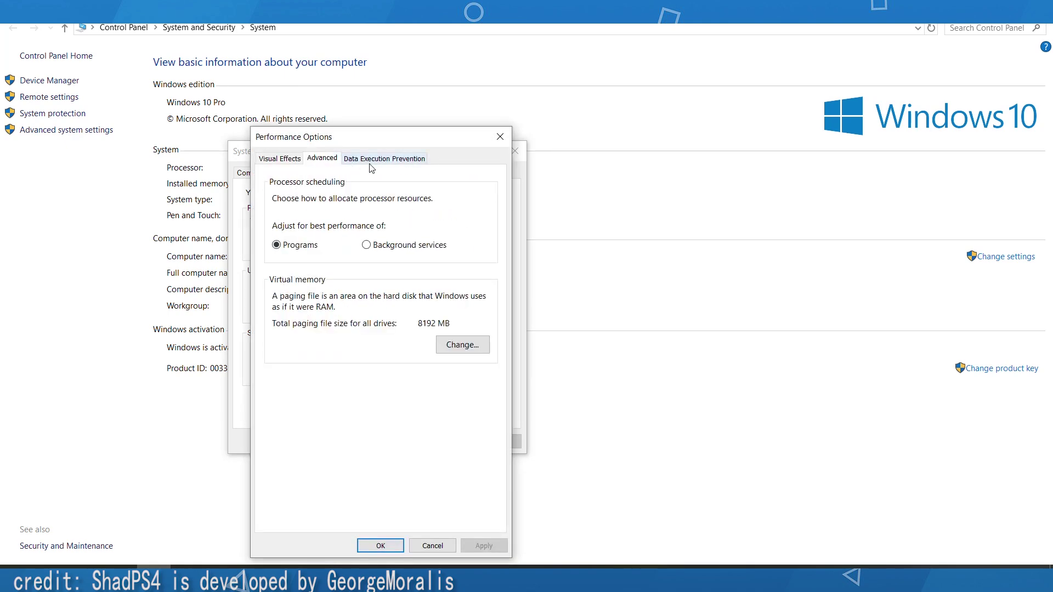
{"action": "left_click", "coordinate": [443, 346]}
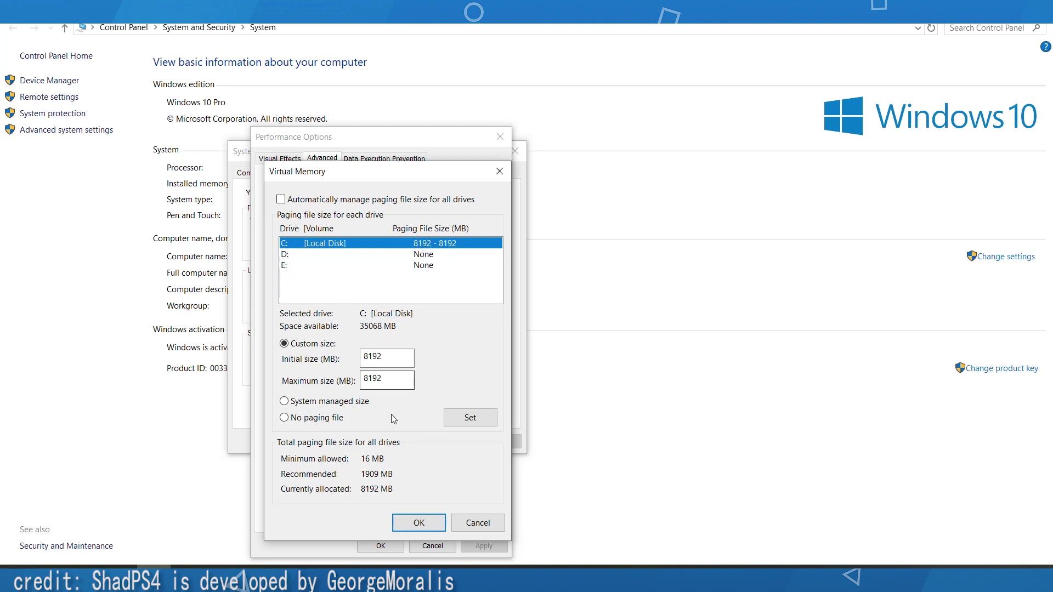
{"action": "left_click", "coordinate": [310, 404]}
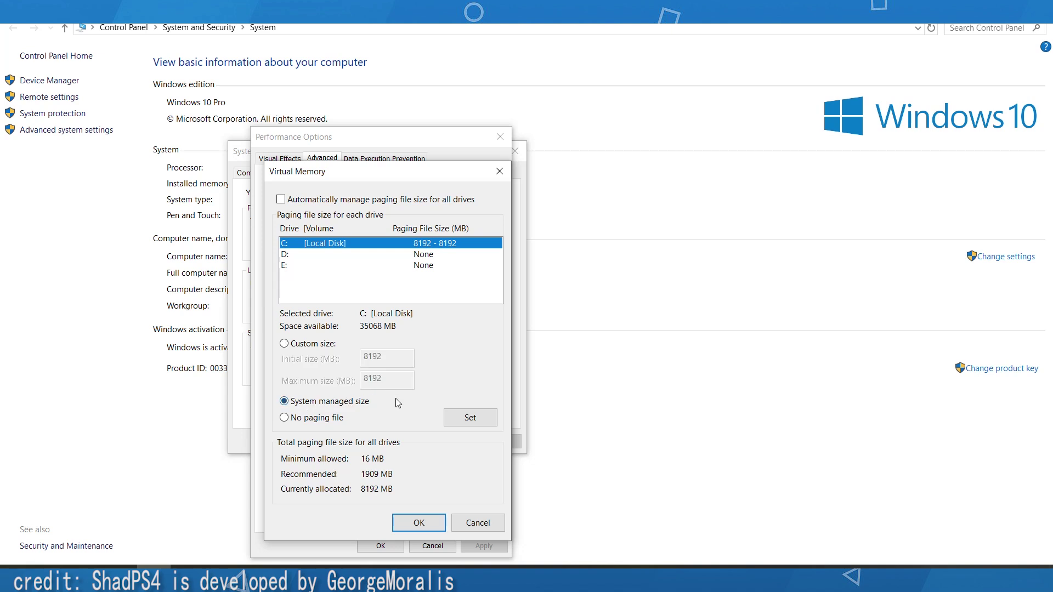